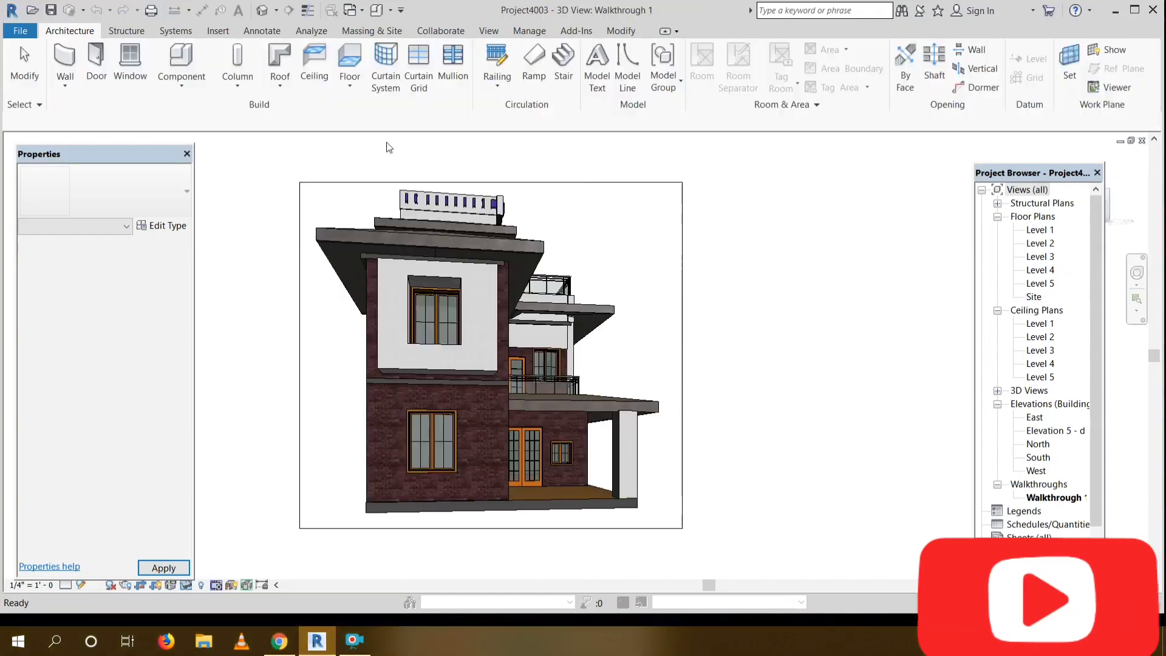
On the Level 1 floor plan, create a walkthrough with a path of eight key frames running counterclockwise around the house.
click(1039, 230)
double_click(1039, 231)
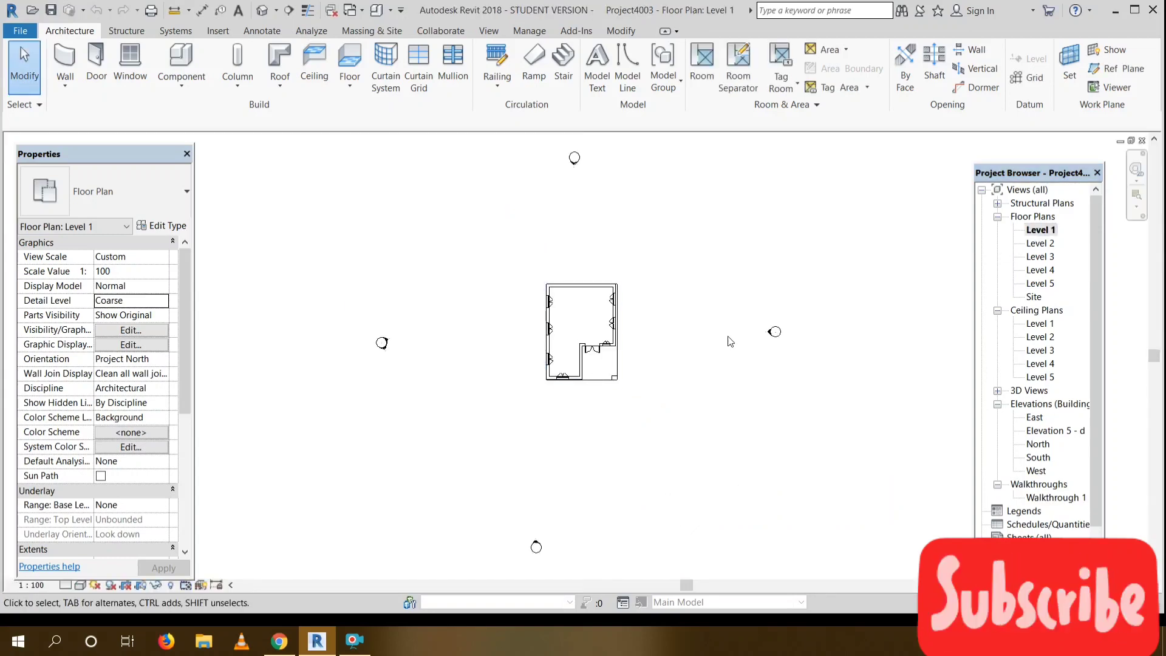
click(276, 11)
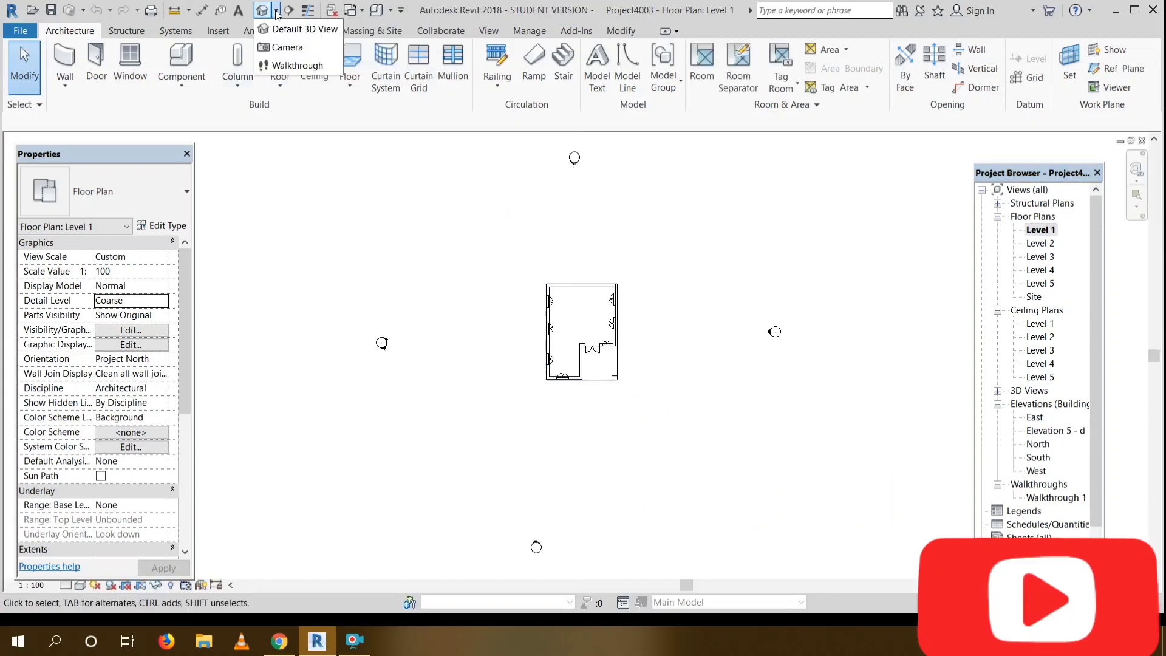
click(294, 63)
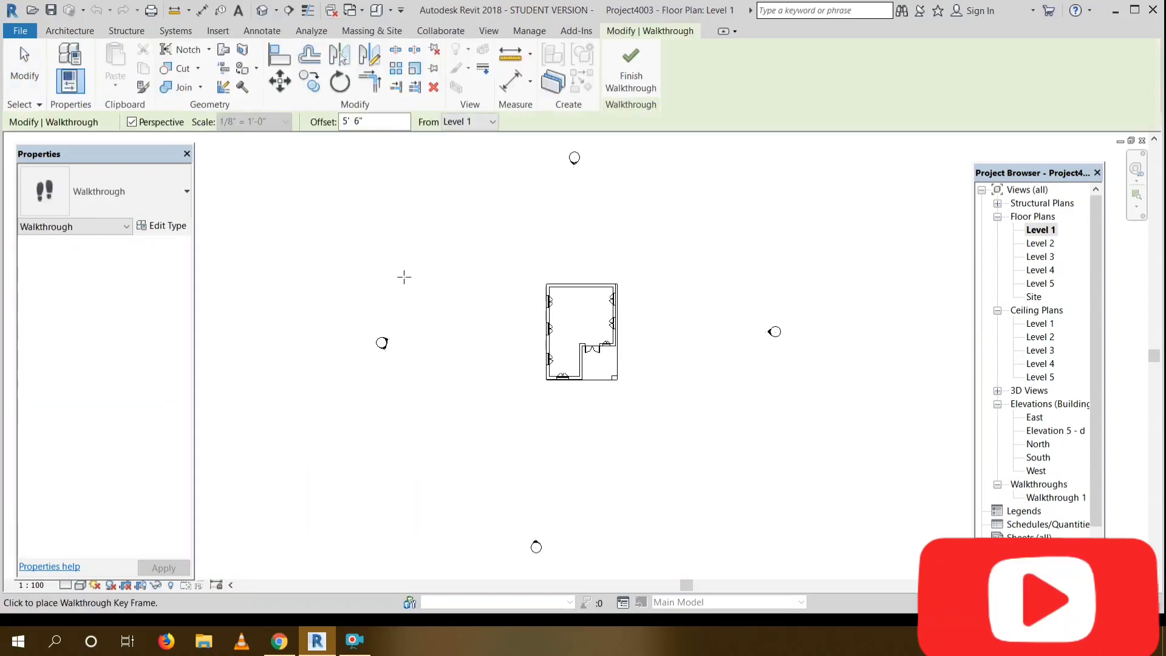
click(535, 491)
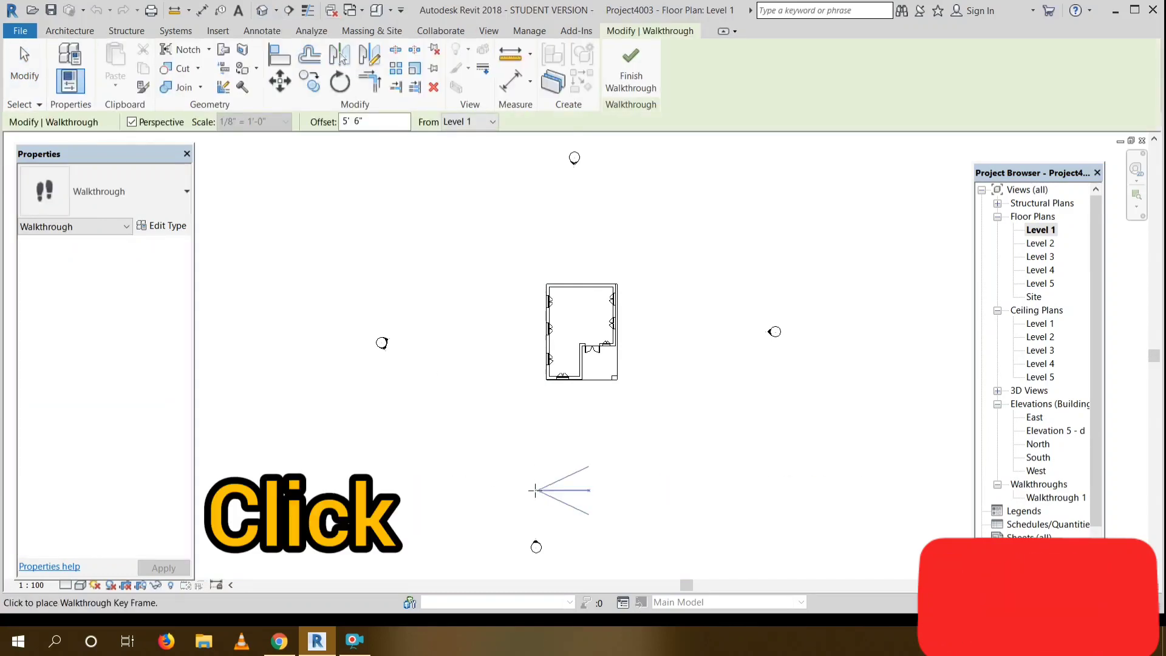
click(685, 496)
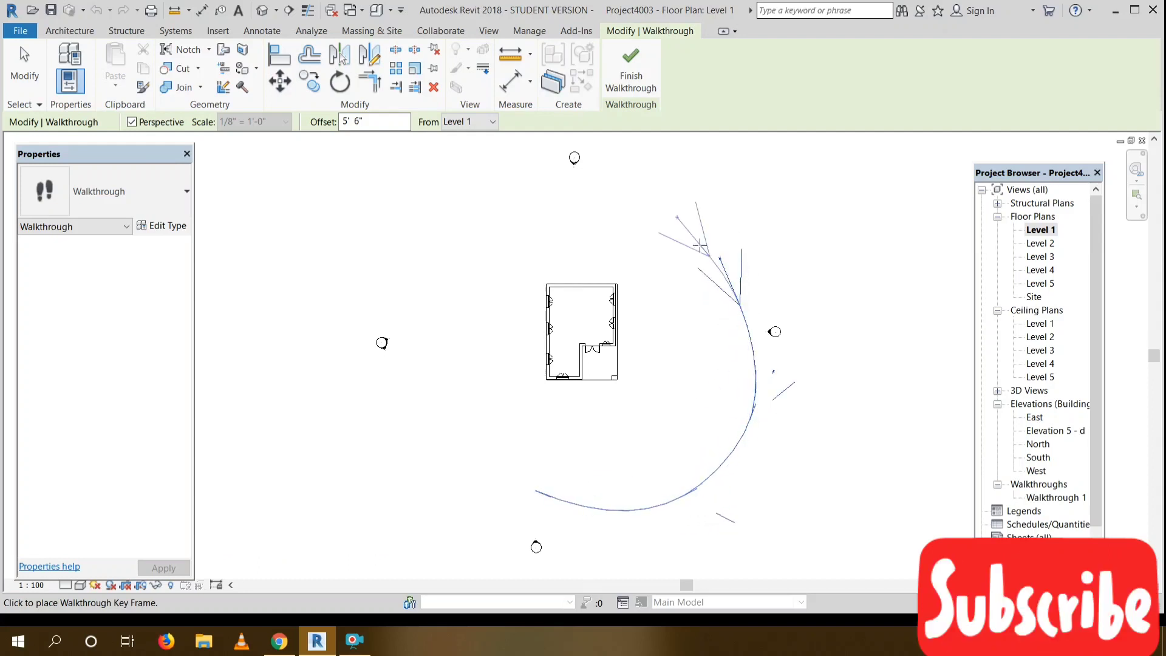
click(644, 193)
click(481, 193)
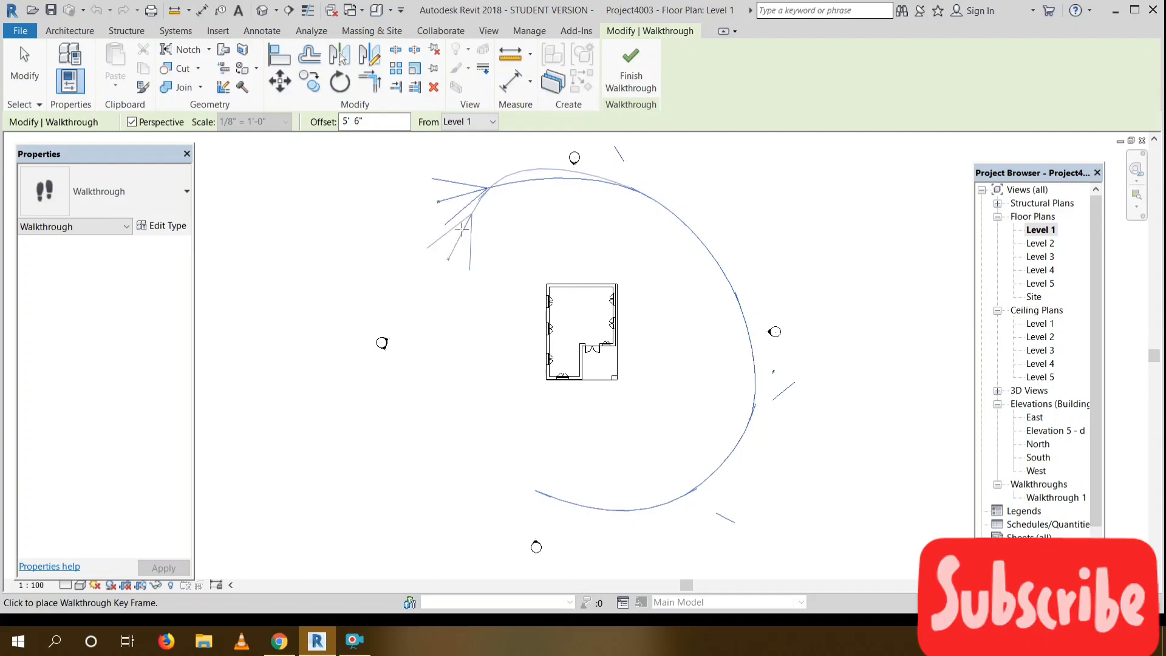
click(424, 333)
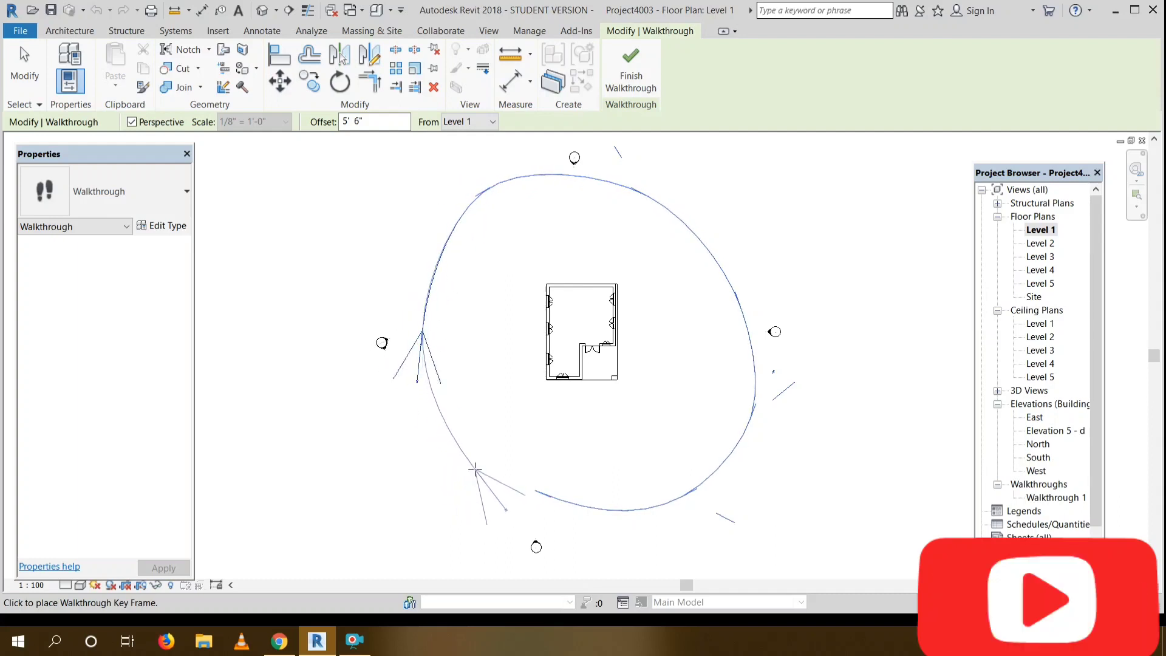
click(477, 469)
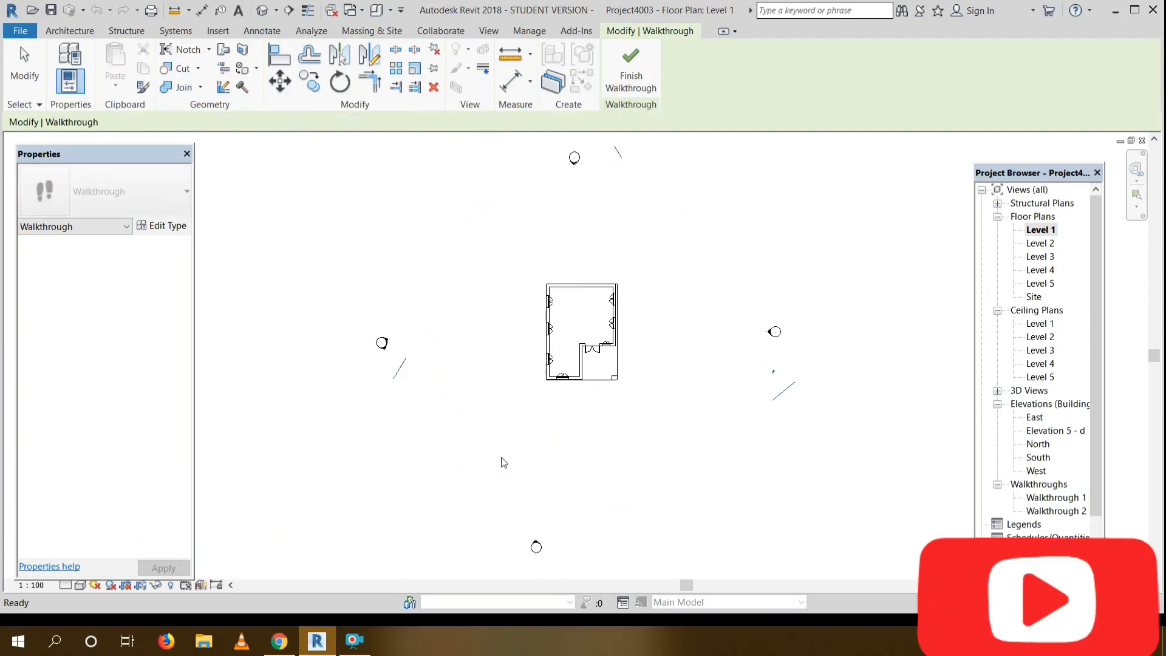
key(Escape)
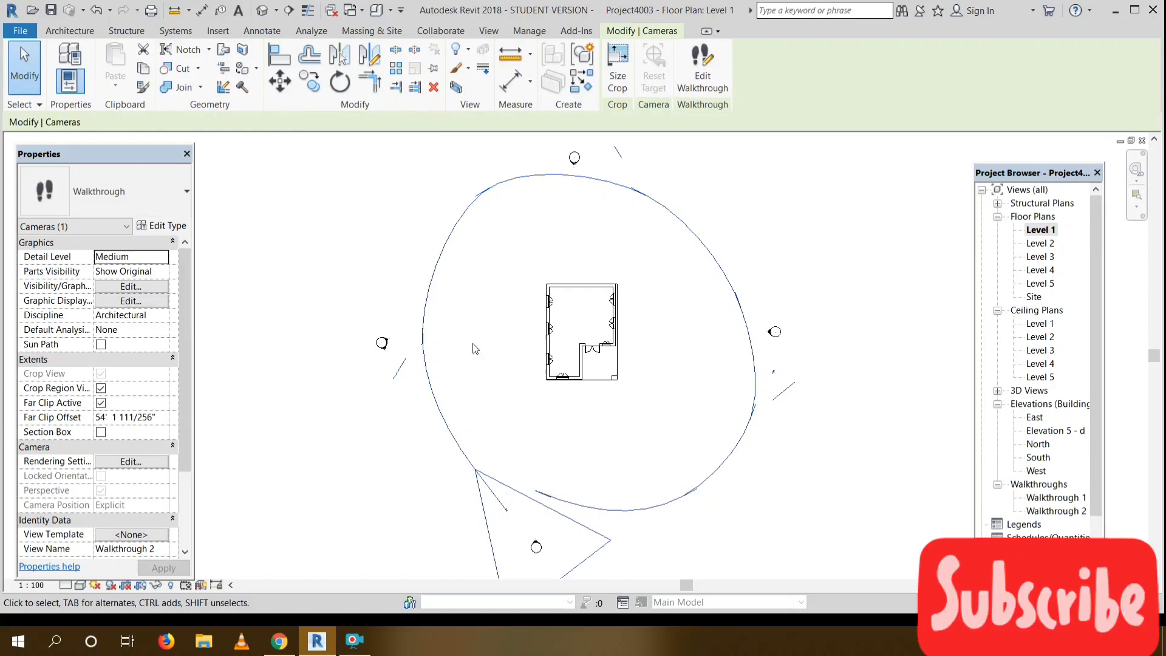
Edit the walkthrough and aim its camera at the house in the last three key frames, extending the far clip beyond the building.
click(719, 63)
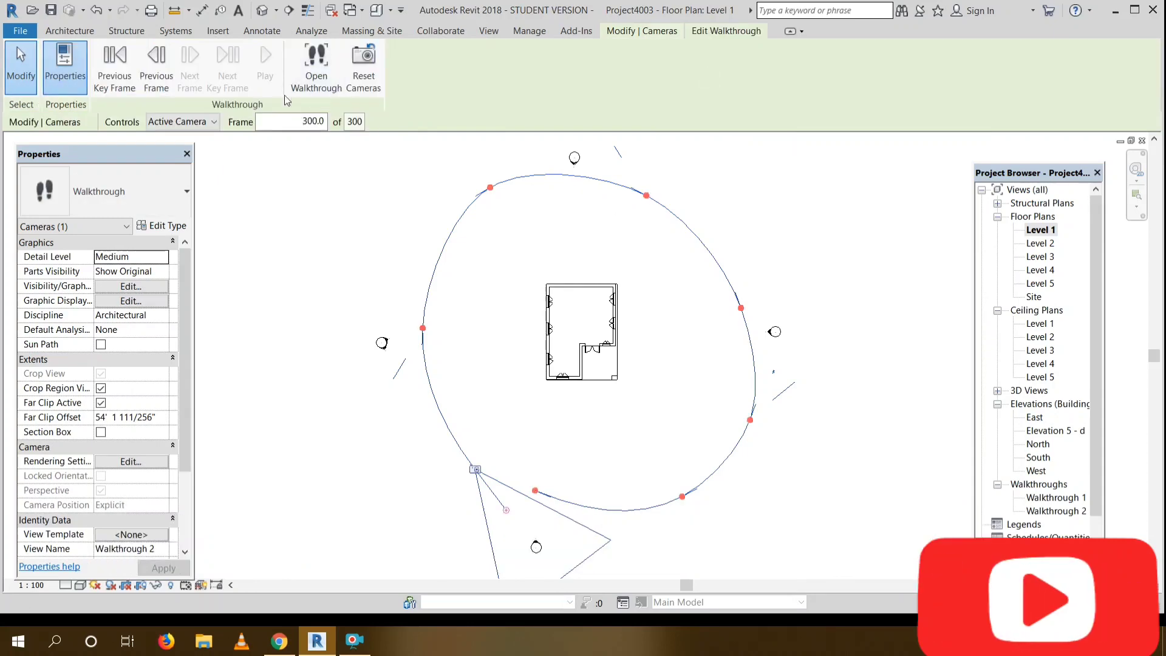
drag(516, 520, 626, 280)
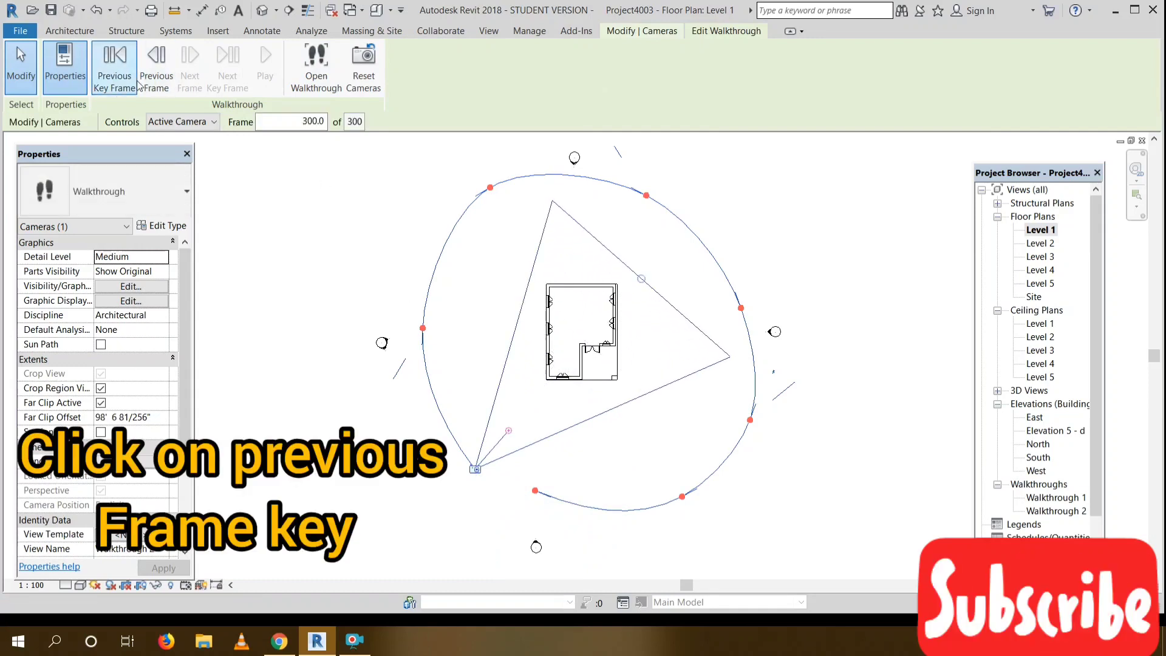
click(115, 64)
drag(424, 389, 490, 187)
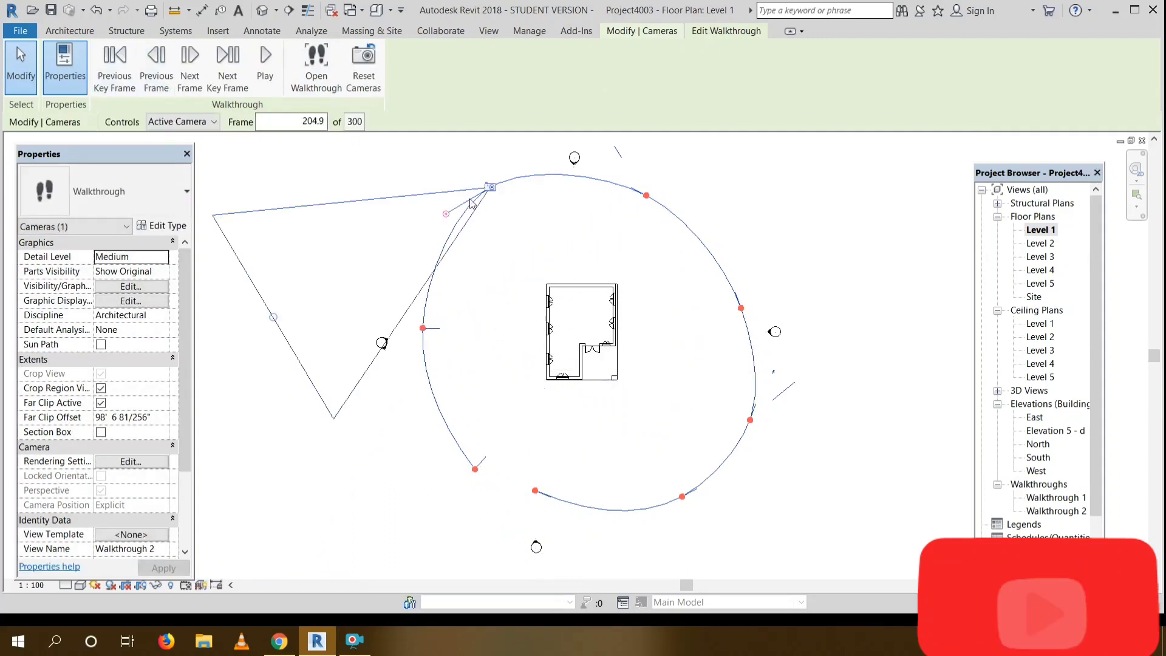
drag(450, 220, 516, 231)
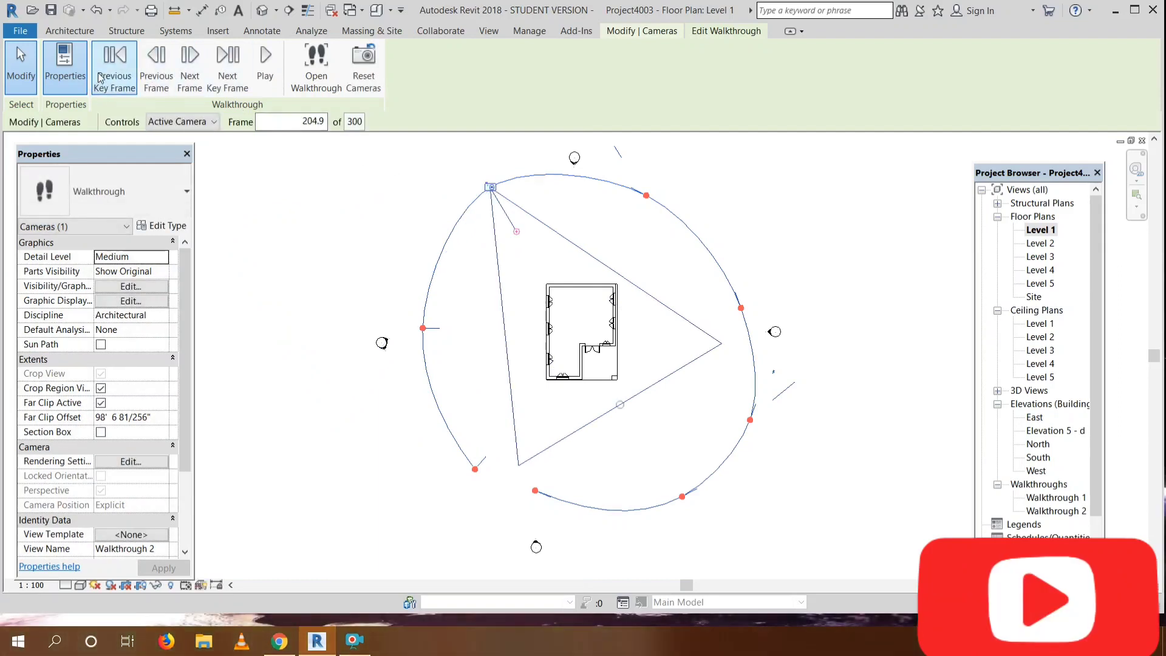
Aim the camera at the house in the key frames at frames 161.0, 116.9 and 83.1.
click(101, 77)
drag(600, 172, 621, 255)
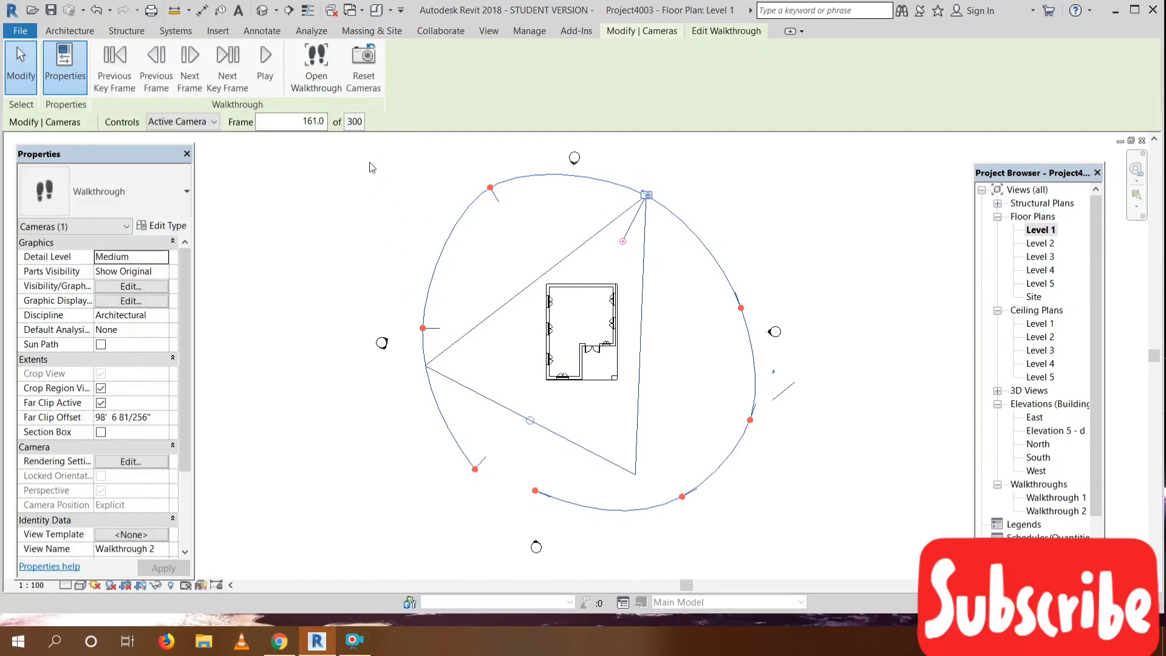
click(114, 69)
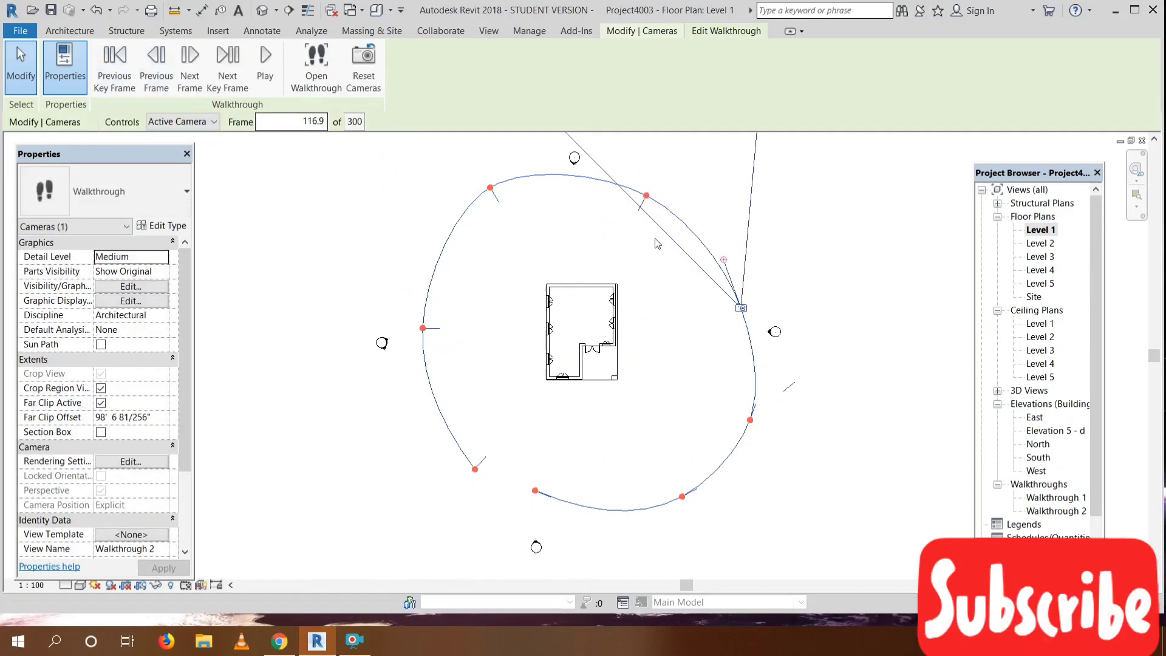
drag(724, 260, 622, 345)
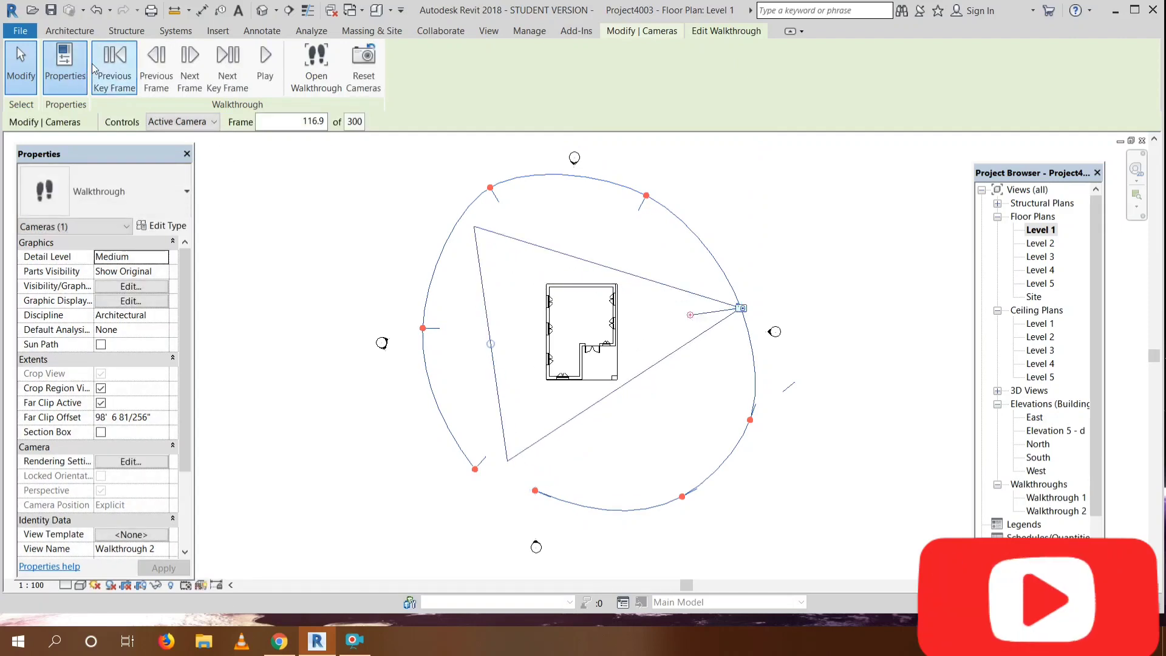
click(114, 67)
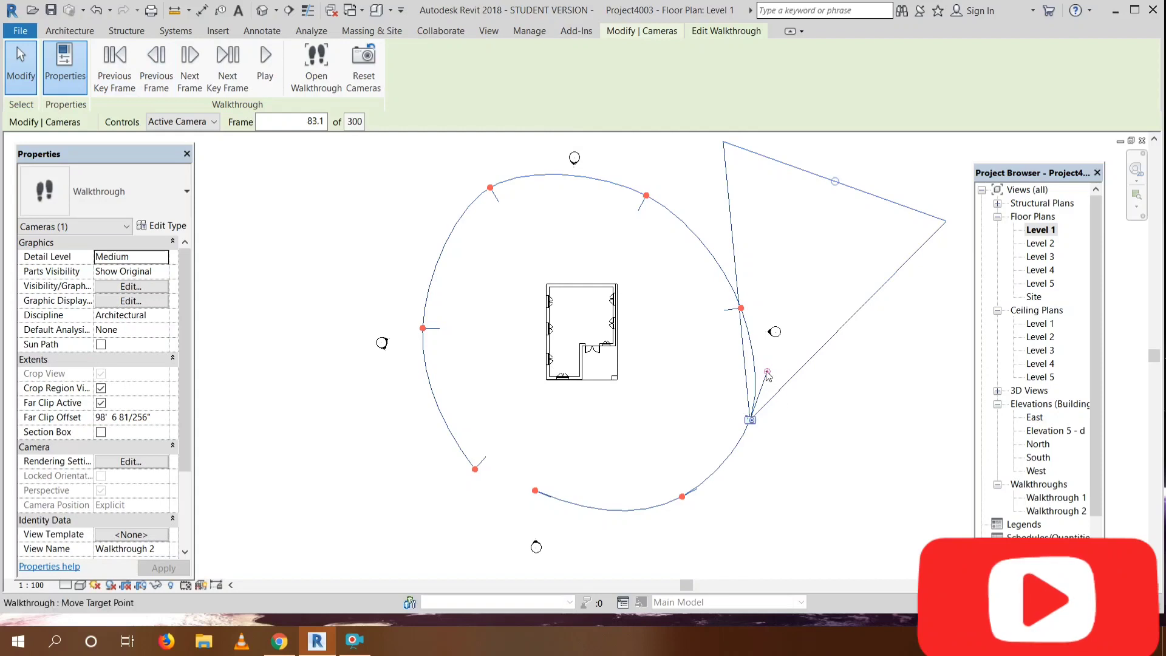
drag(767, 375, 701, 401)
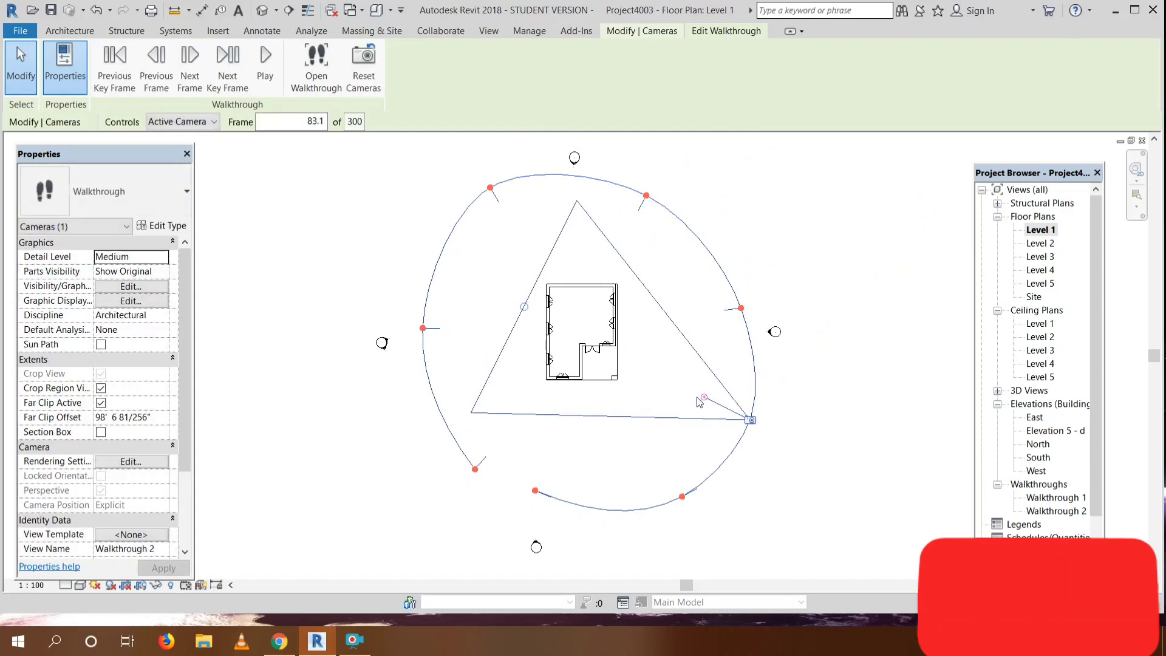
Aim the camera at the house at frames 53.1 and 1.0, extending the far clip to about 100' 9".
click(115, 66)
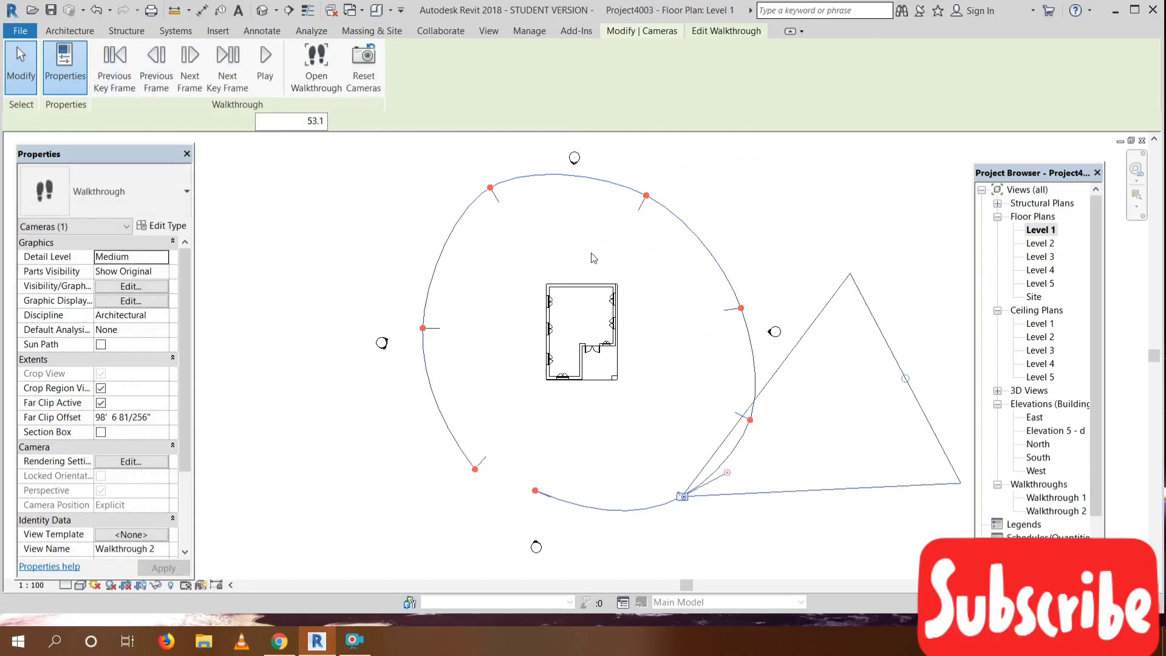
drag(728, 478, 517, 409)
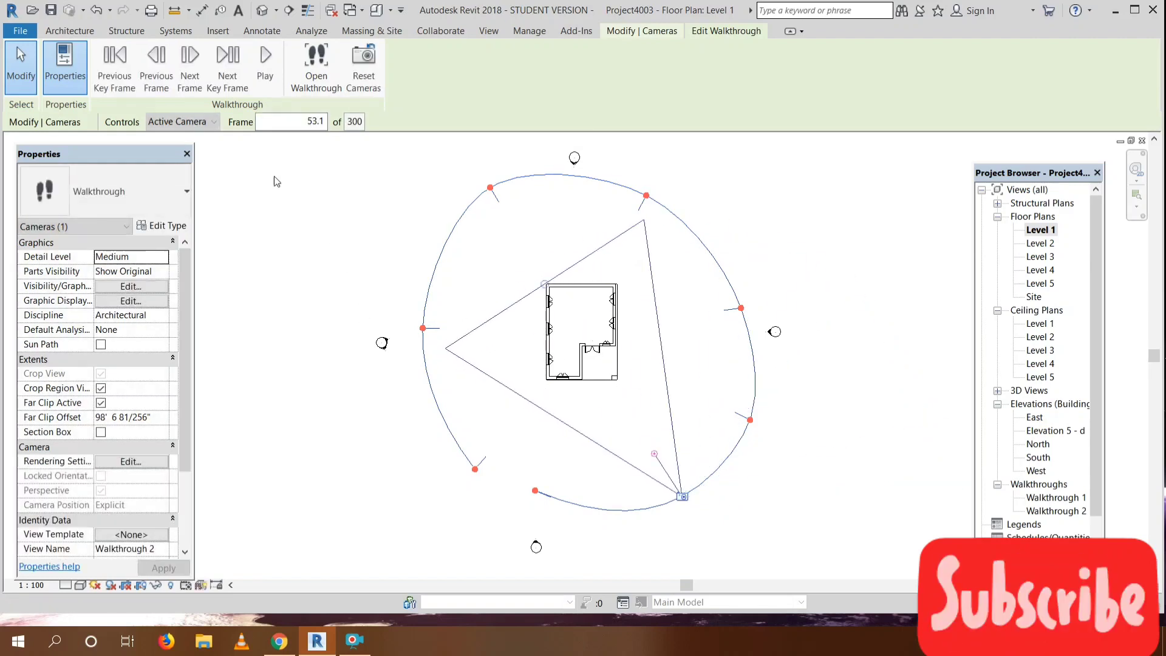
drag(548, 288, 542, 279)
click(128, 90)
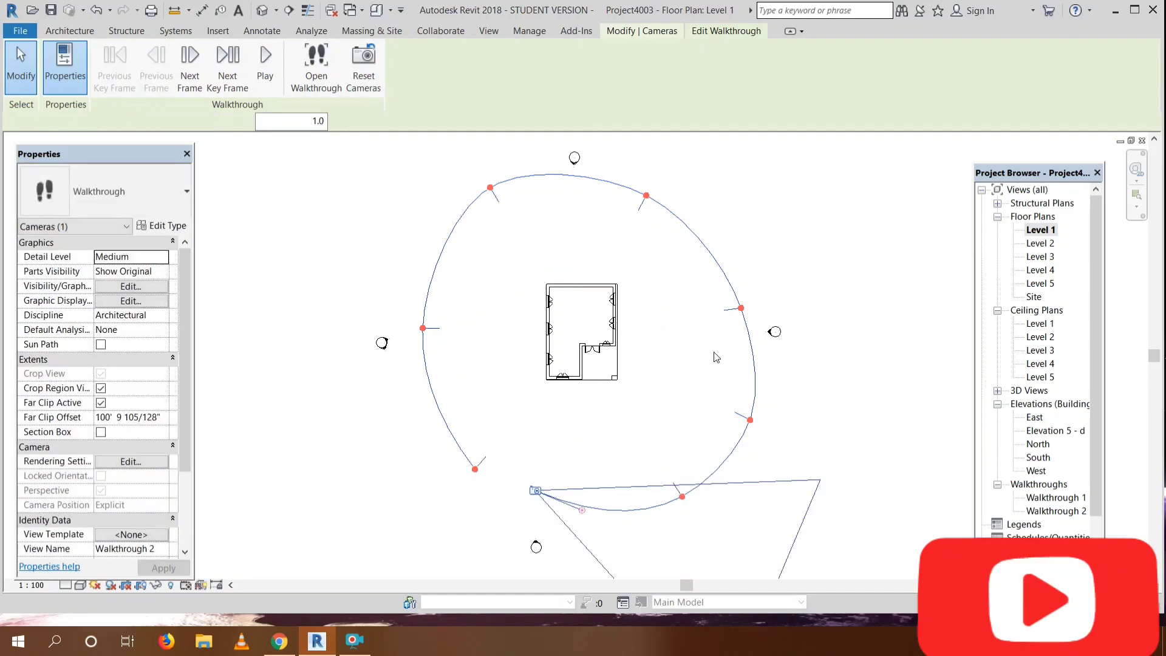
drag(584, 509, 580, 406)
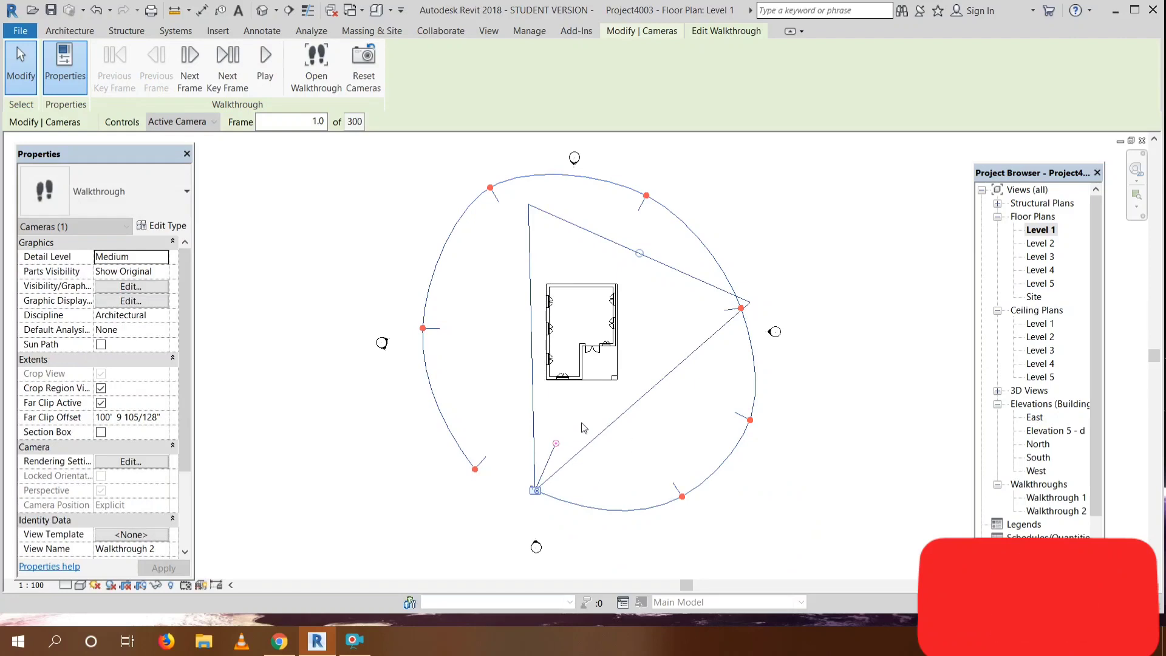
Check the camera direction at every key frame by stepping forward to the last one and back to the first.
click(235, 73)
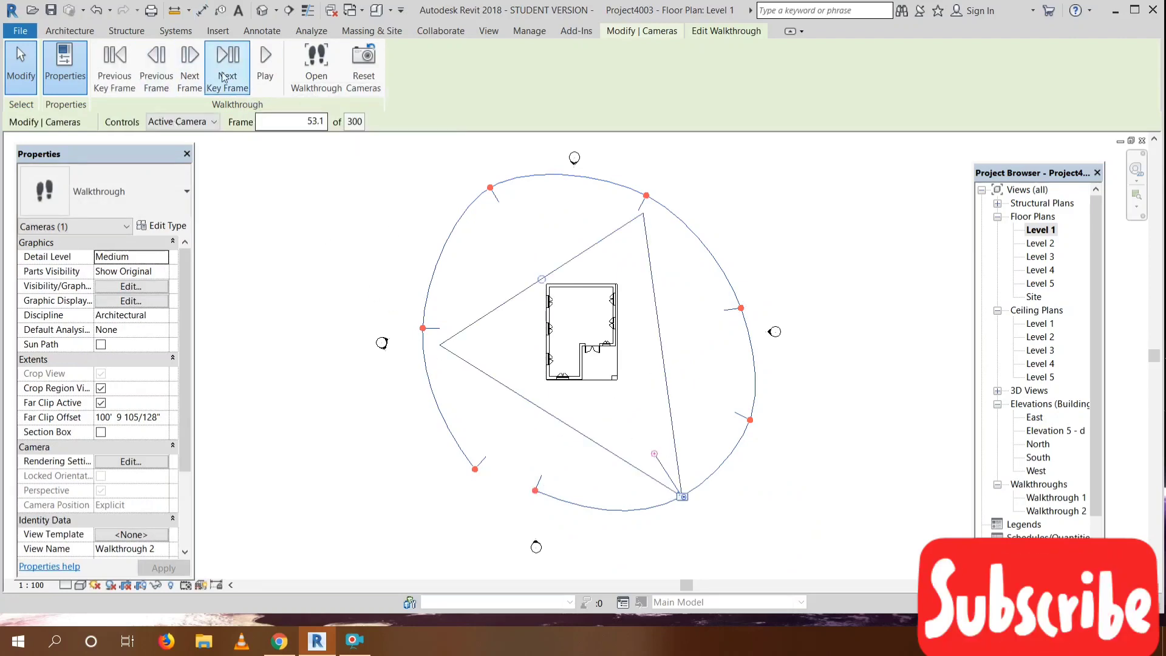
click(228, 71)
click(226, 74)
click(225, 74)
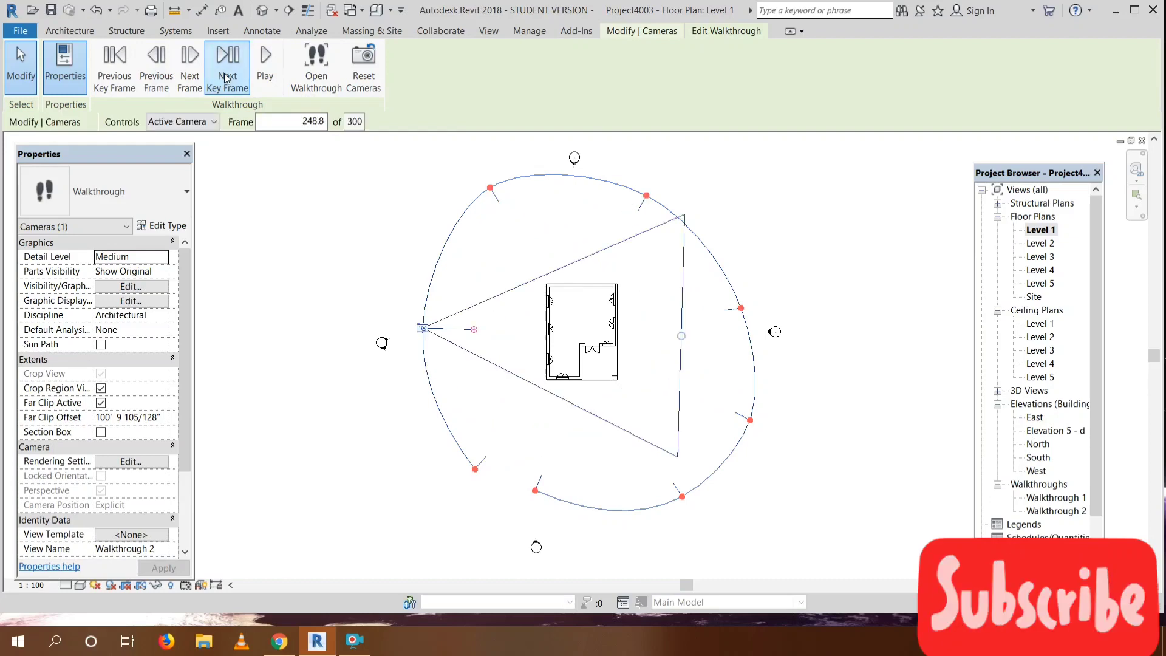
click(226, 74)
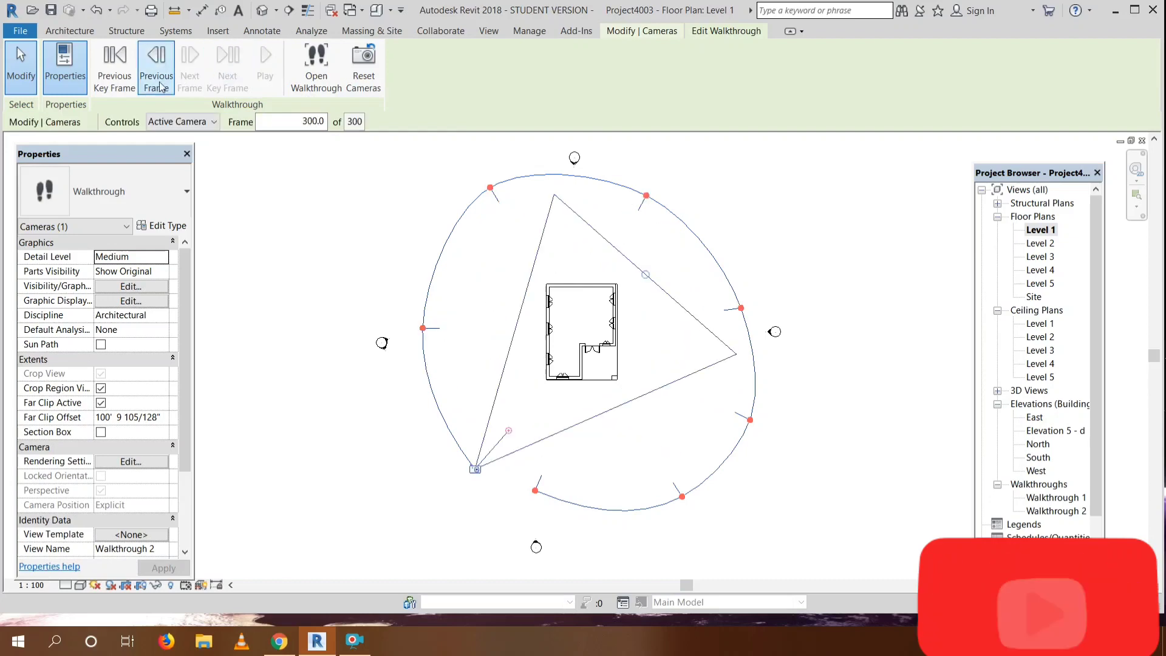
click(127, 76)
click(129, 78)
click(129, 78)
click(129, 78)
click(130, 75)
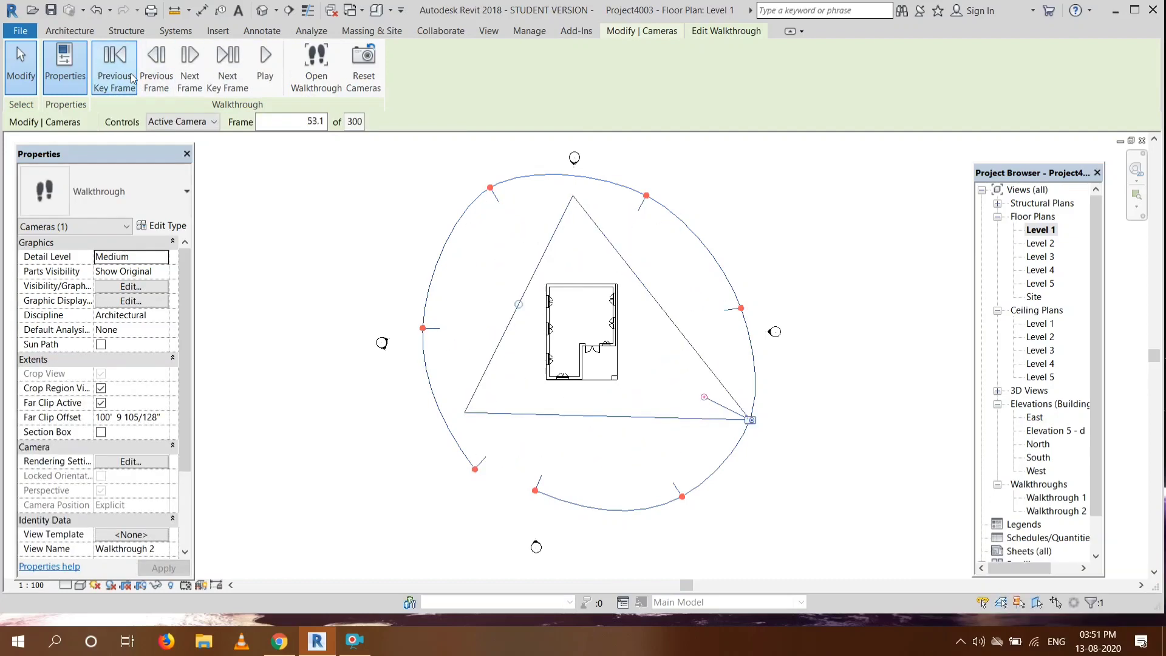
click(133, 72)
click(132, 73)
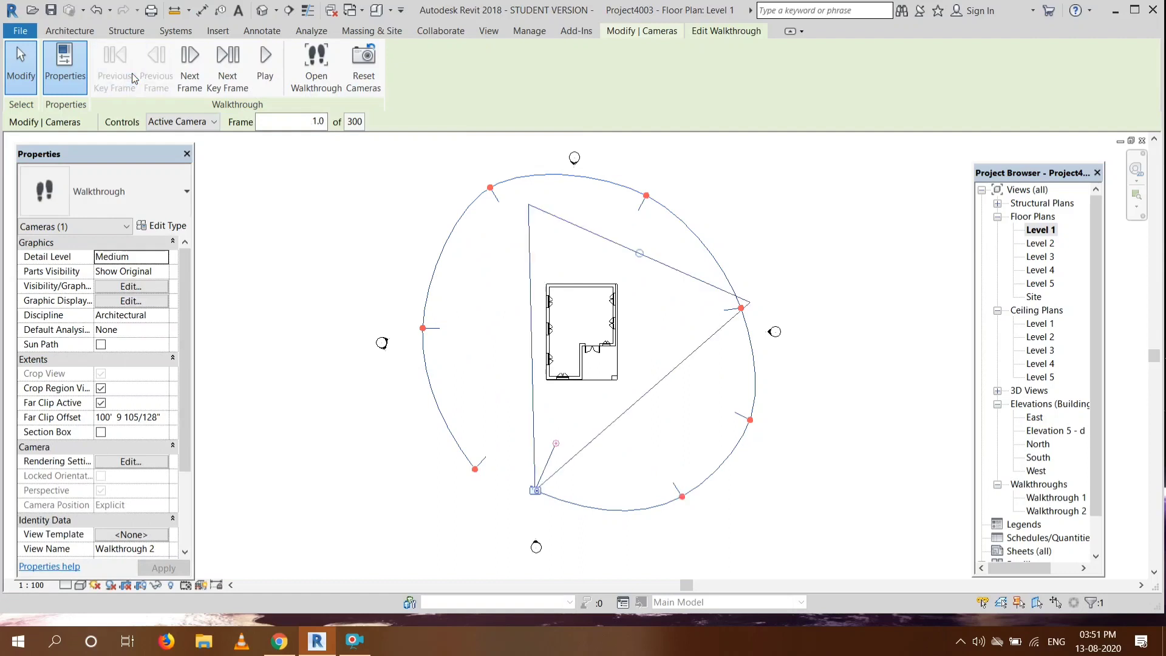
Switch the walkthrough controls to Path and move the second key frame slightly west along the path, staying in walkthrough editing.
click(165, 122)
click(168, 152)
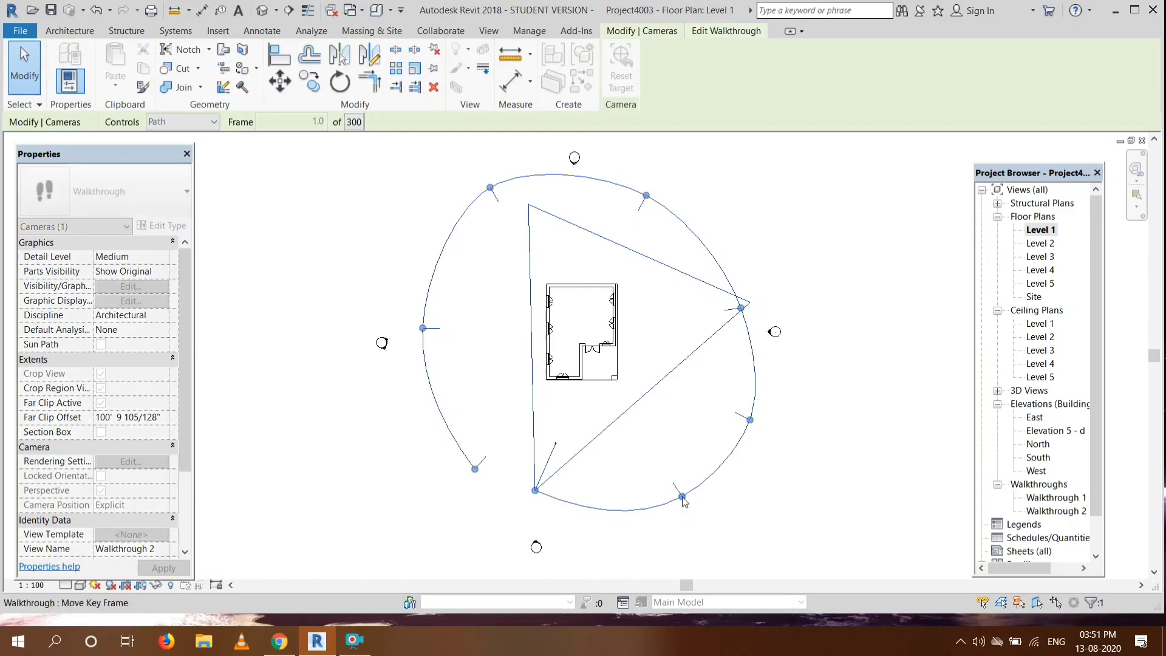
drag(682, 497, 666, 502)
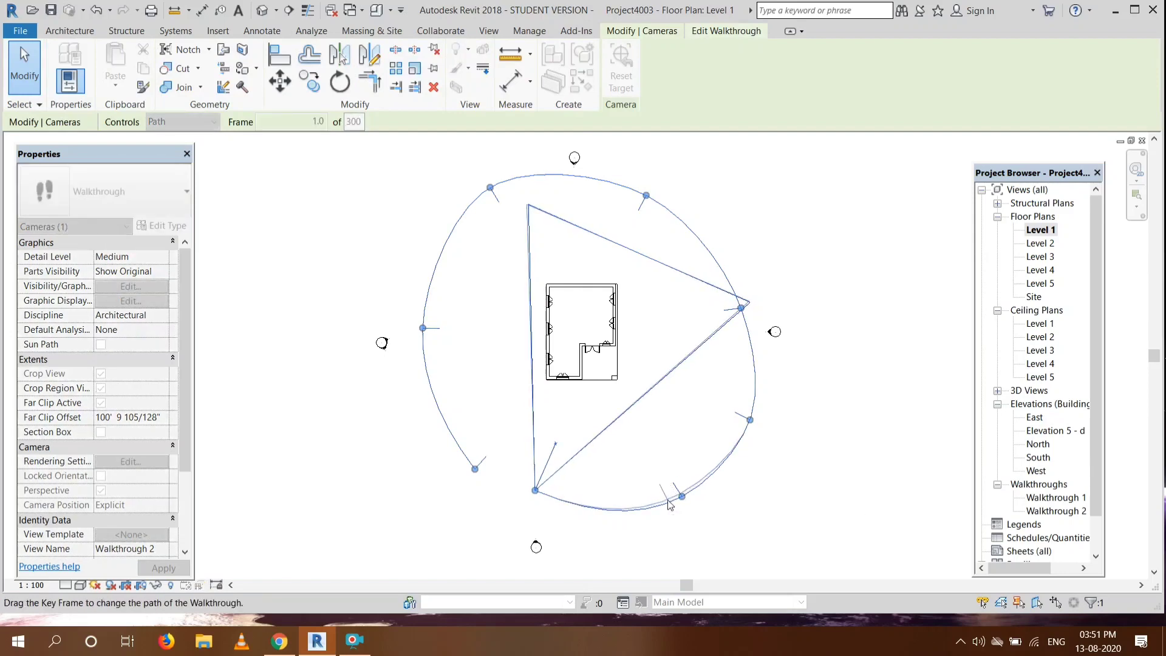
click(61, 223)
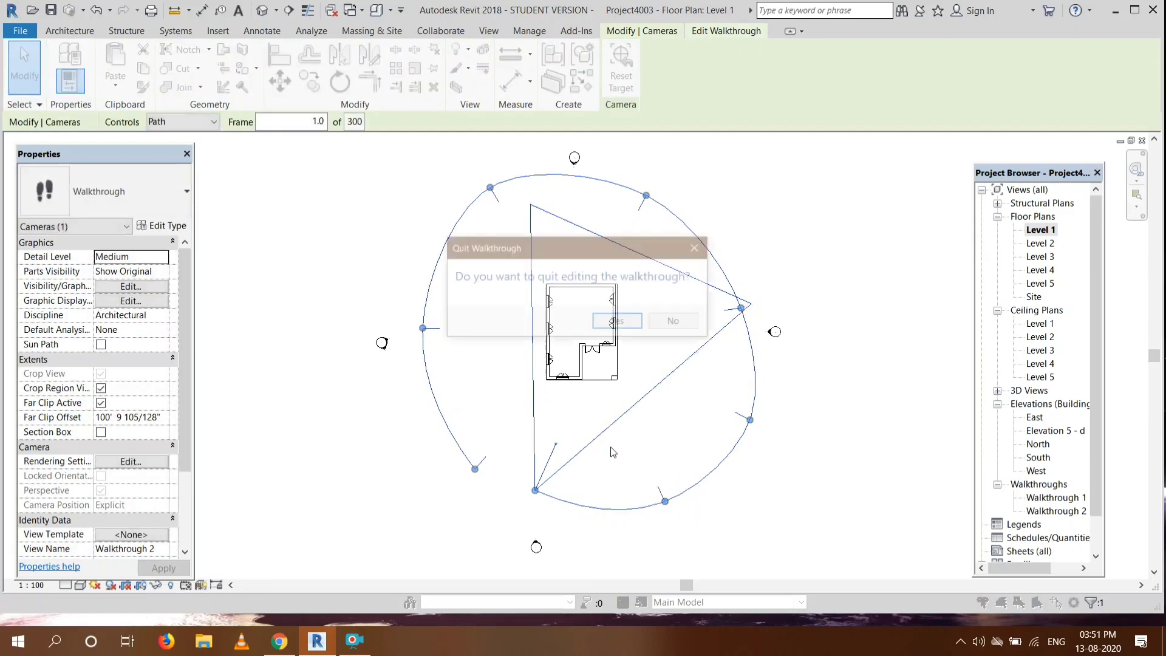
click(693, 327)
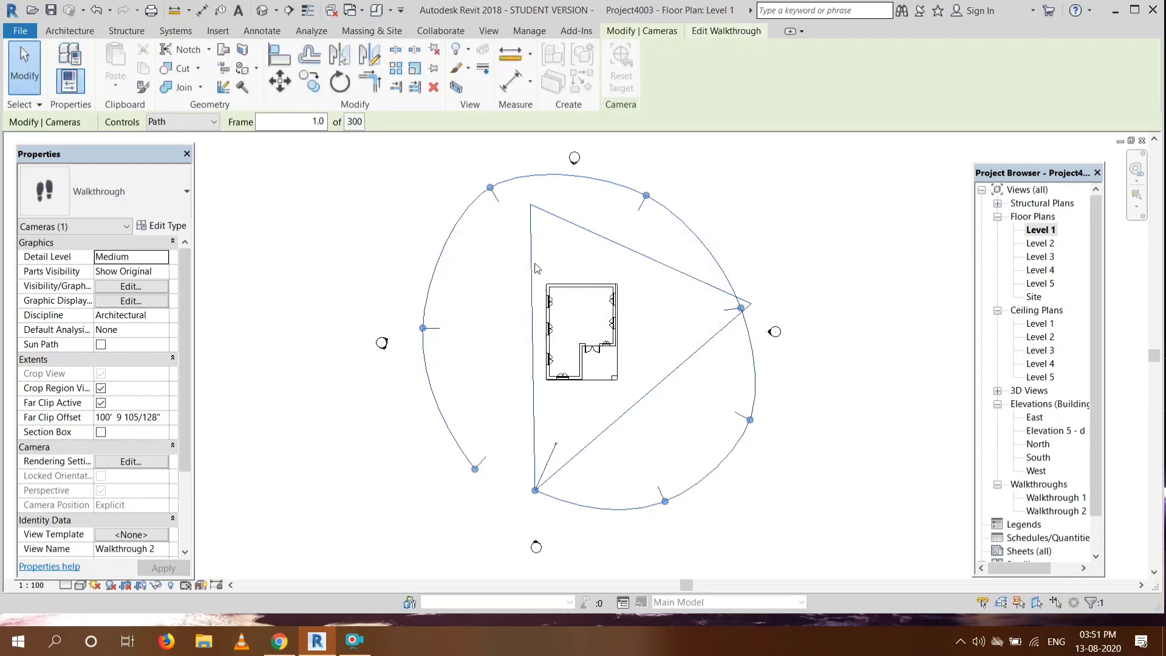
Play the edited walkthrough from its first frame in the plan view.
click(115, 193)
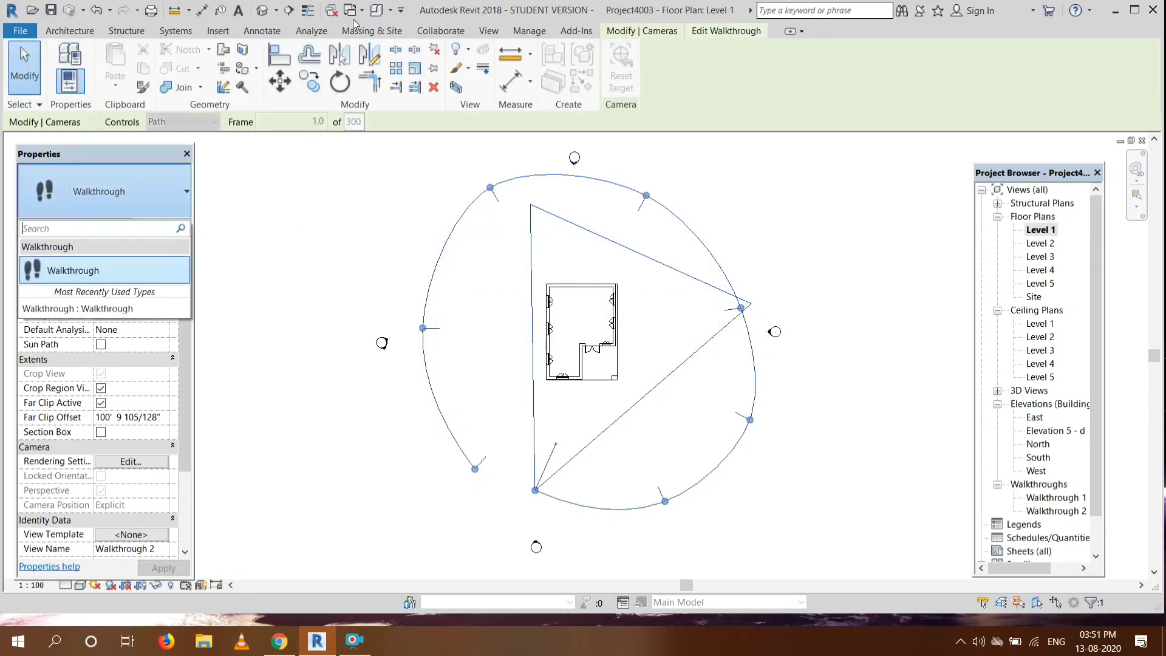
click(746, 32)
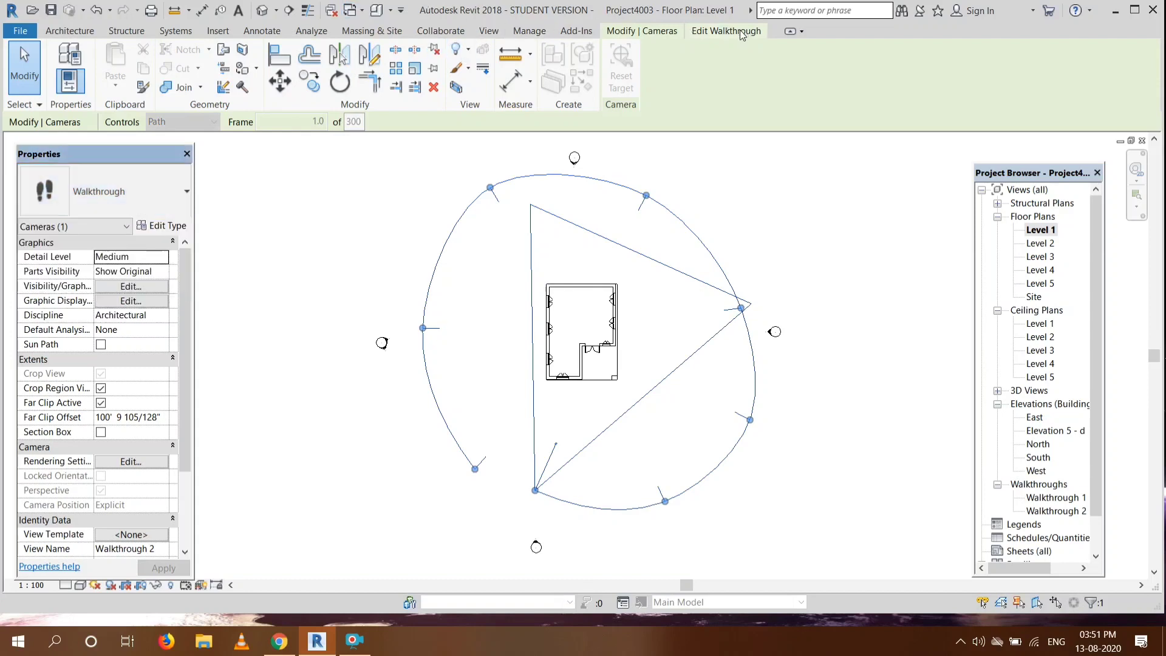
click(746, 32)
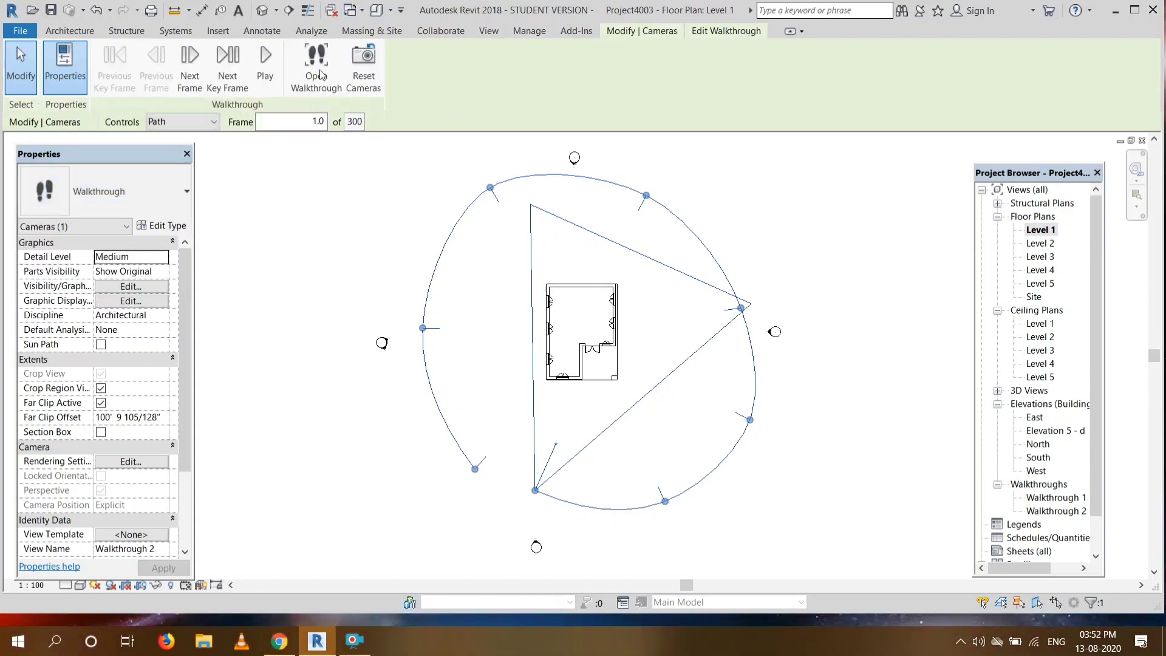
click(265, 61)
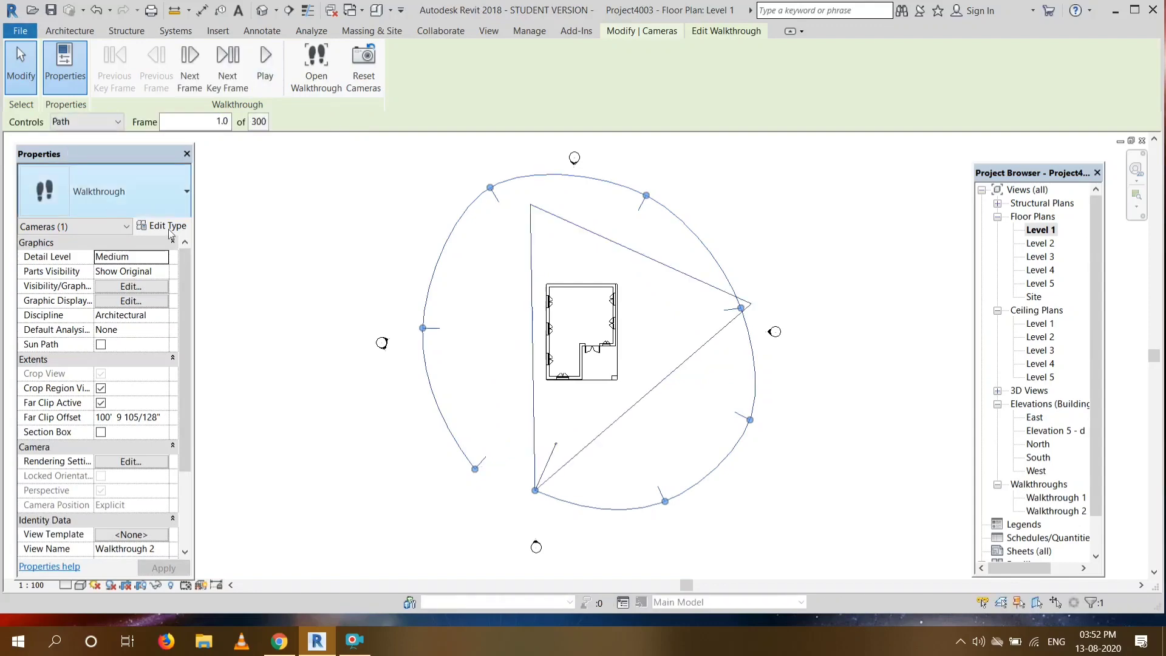
Open the walkthrough's camera view at frame 1 and enlarge its crop region so the whole house fits with space around it.
click(315, 74)
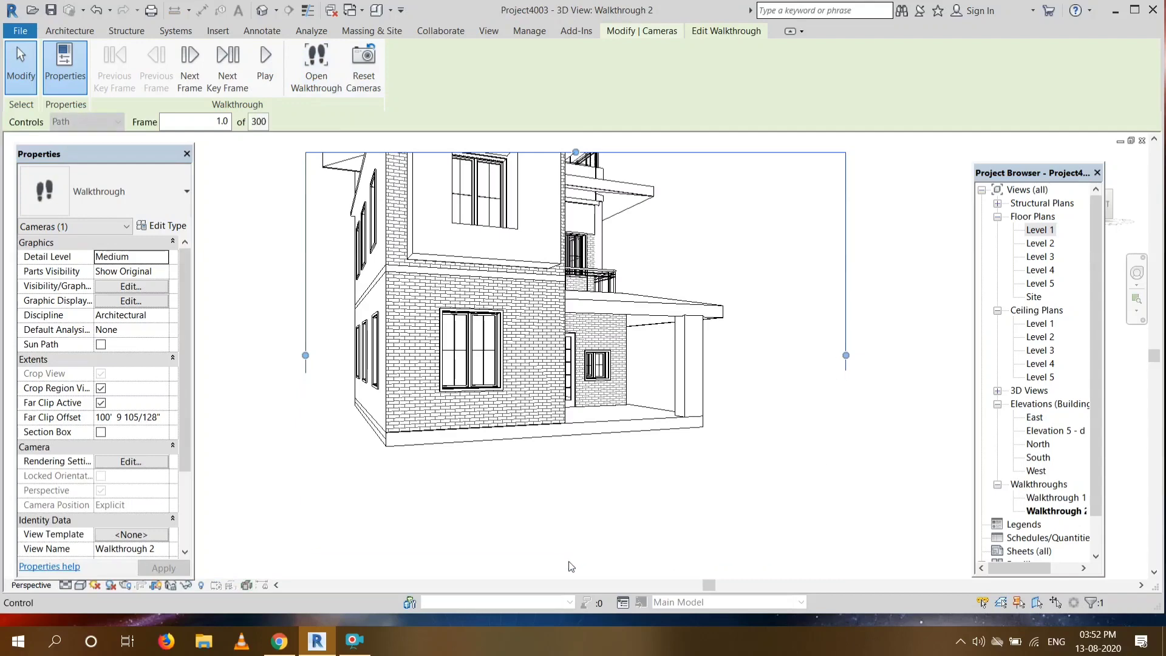
drag(576, 558, 576, 480)
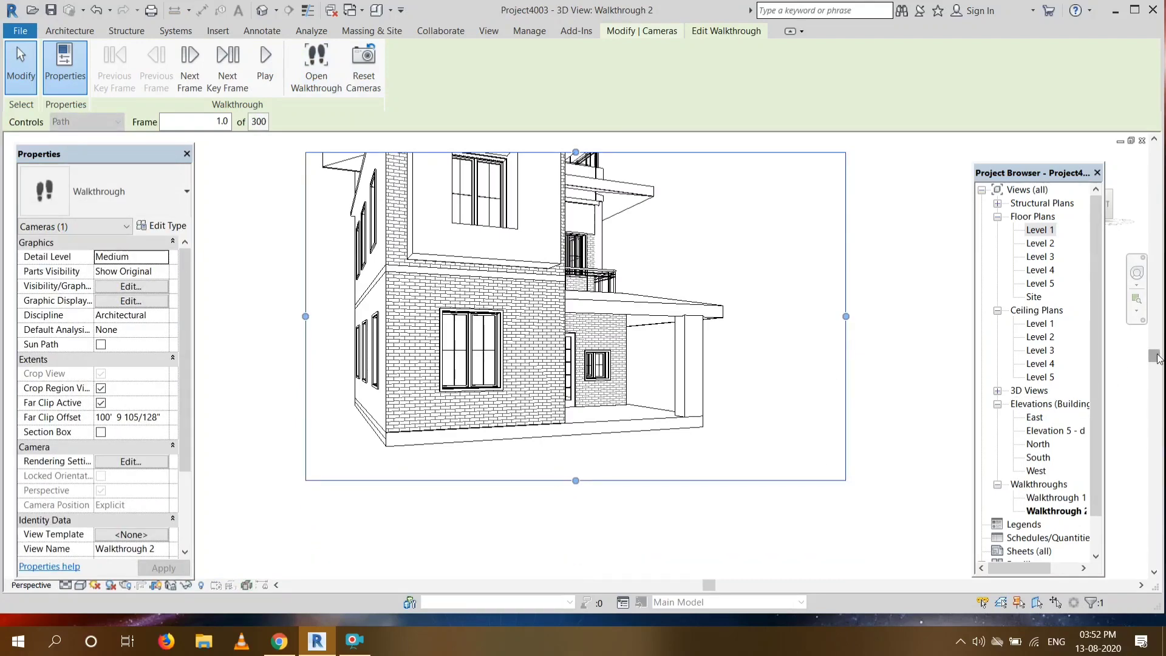
scroll(1156, 359, up, 3)
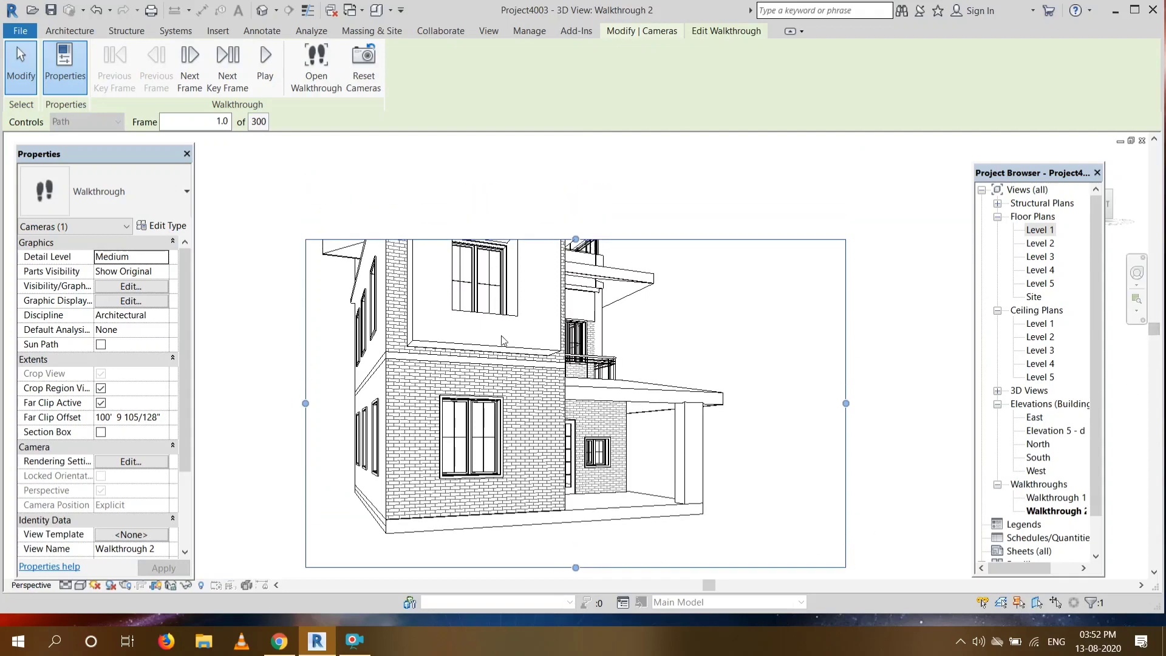
drag(576, 238, 576, 142)
scroll(596, 195, down, 2)
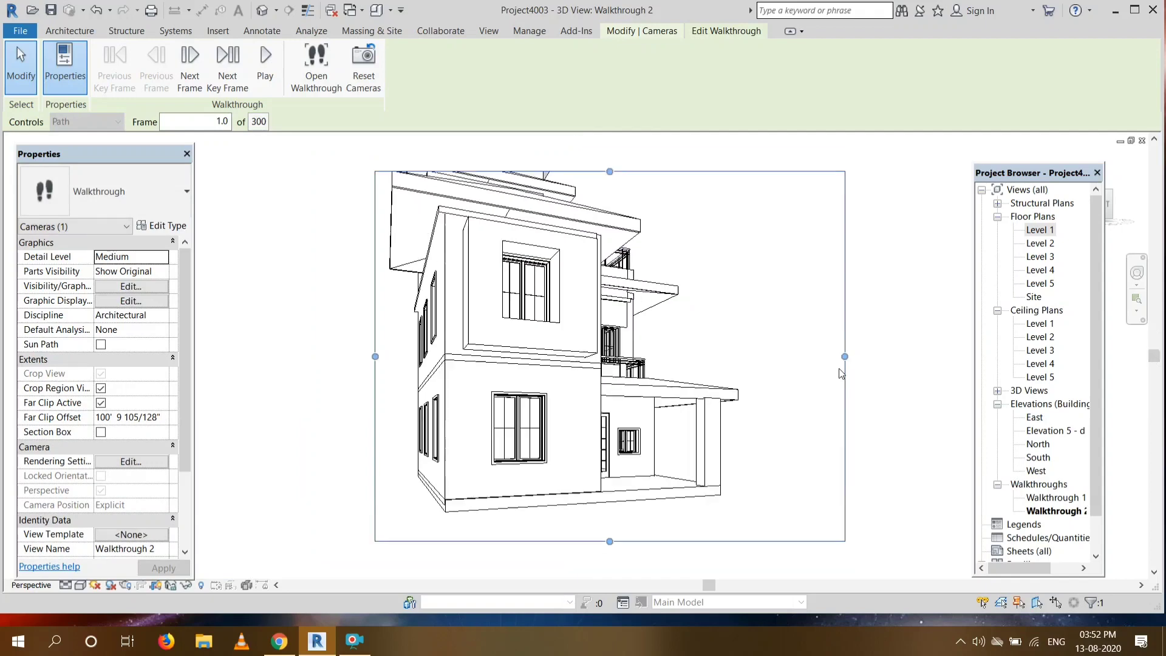
drag(640, 197, 665, 147)
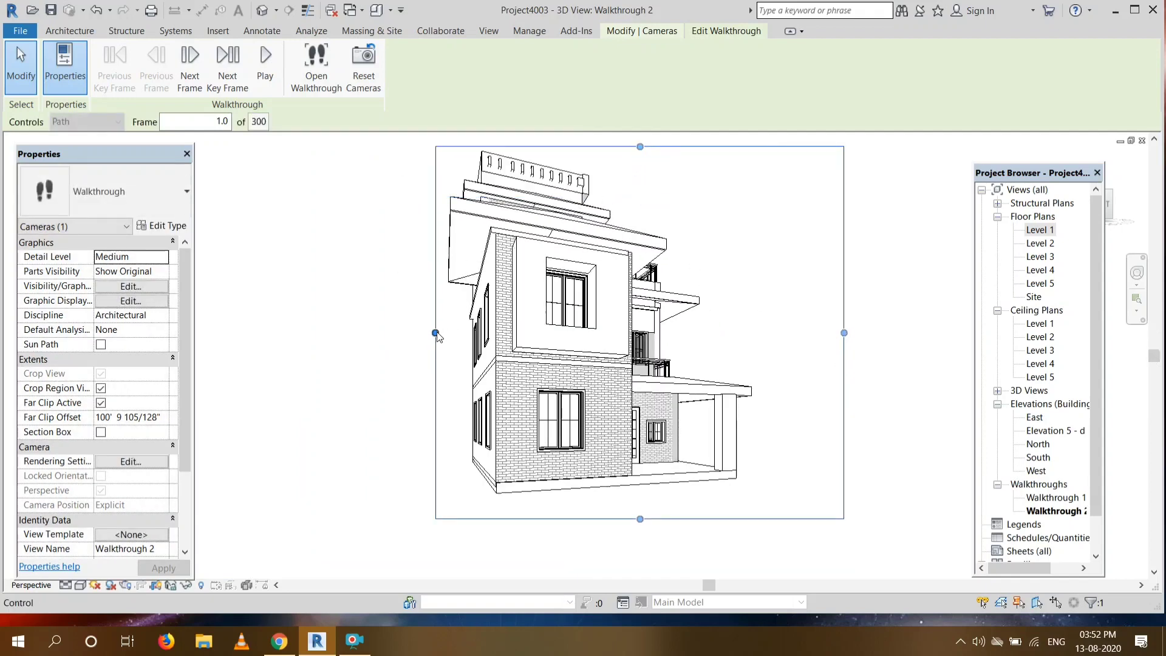
drag(435, 333, 337, 333)
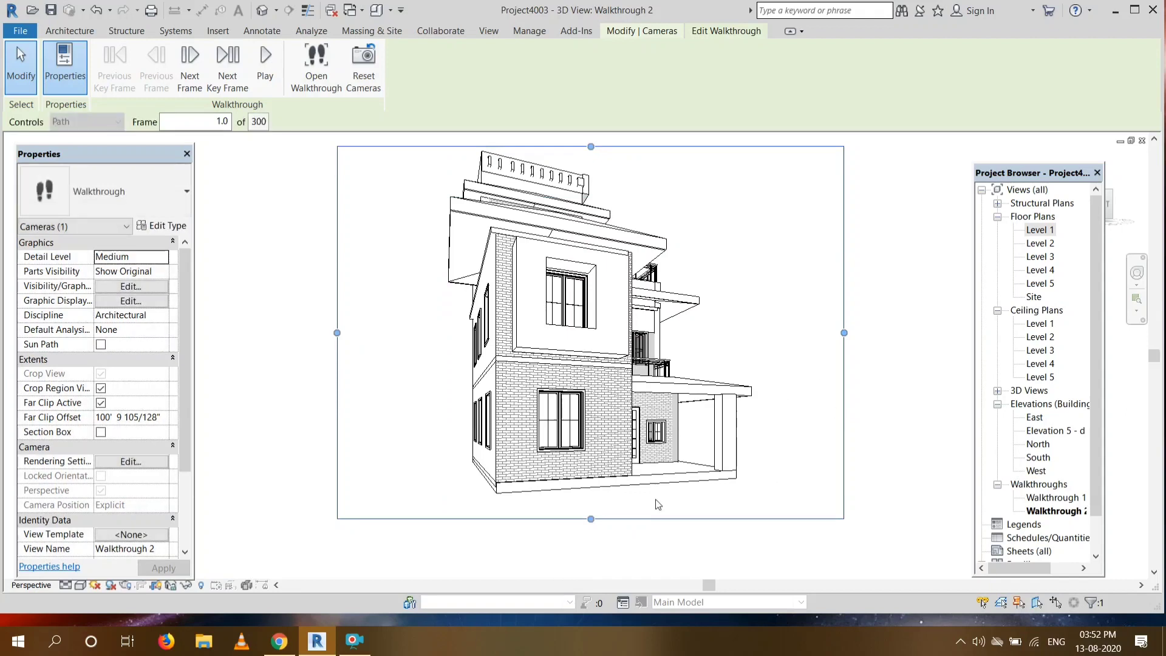
Display the walkthrough view in the Realistic visual style and play it from frame 1.
click(79, 586)
click(122, 557)
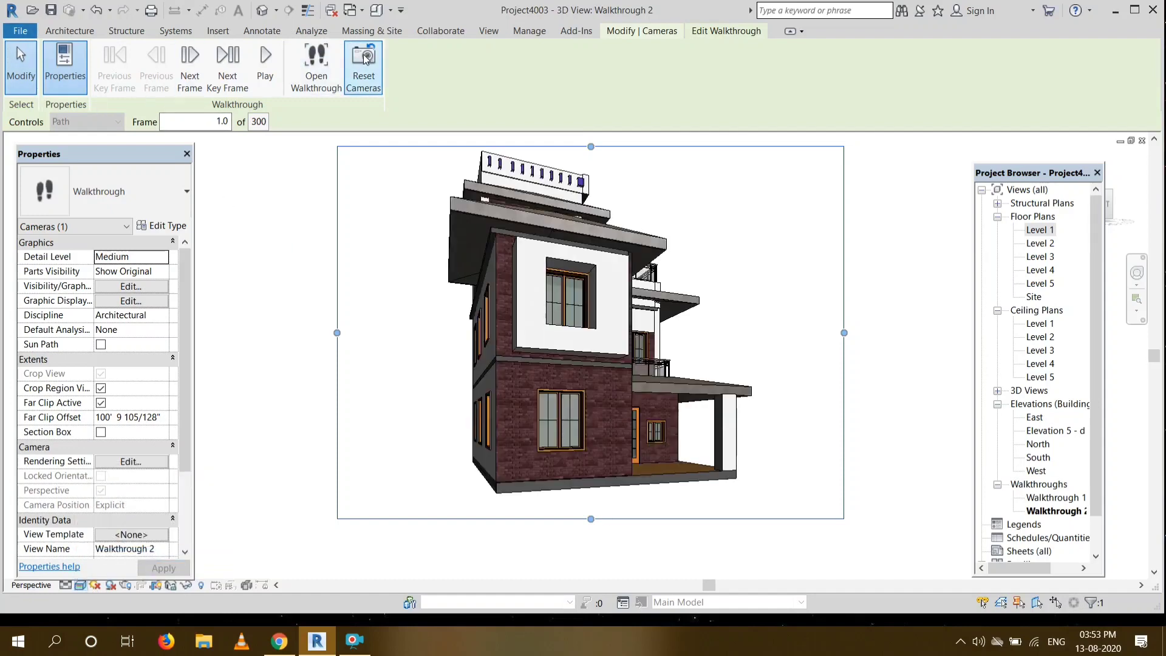
click(265, 68)
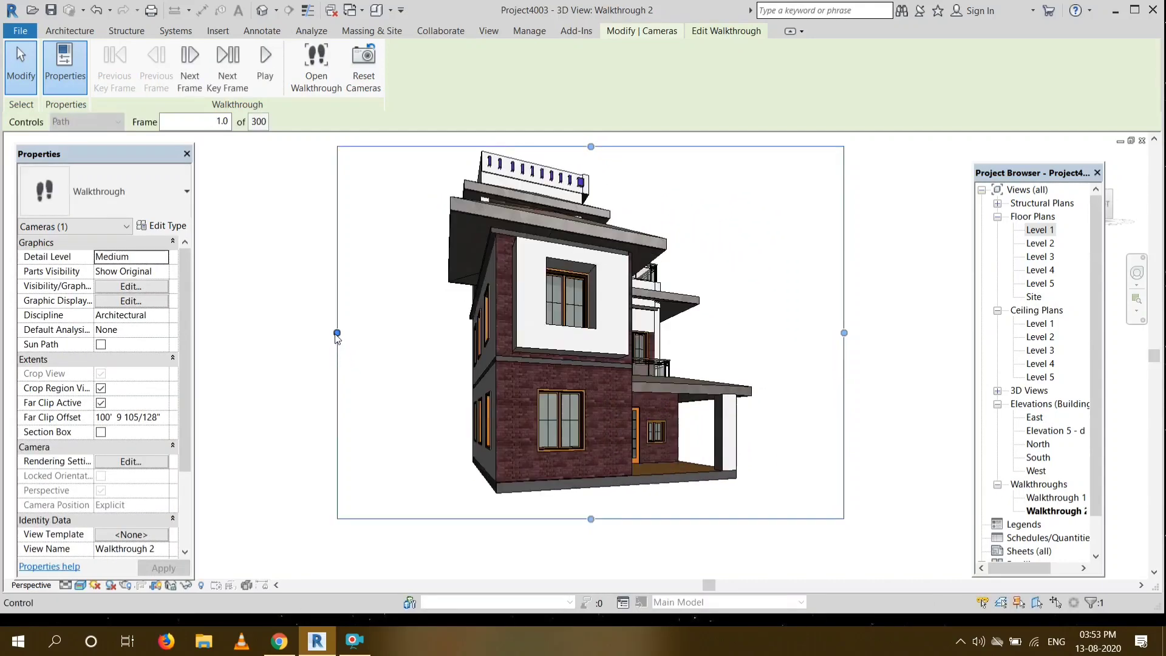
Narrow the crop region slightly, and set up a walkthrough export for frame range 1 to 300 at 15 frames/sec with a height of 720.
drag(348, 336, 350, 334)
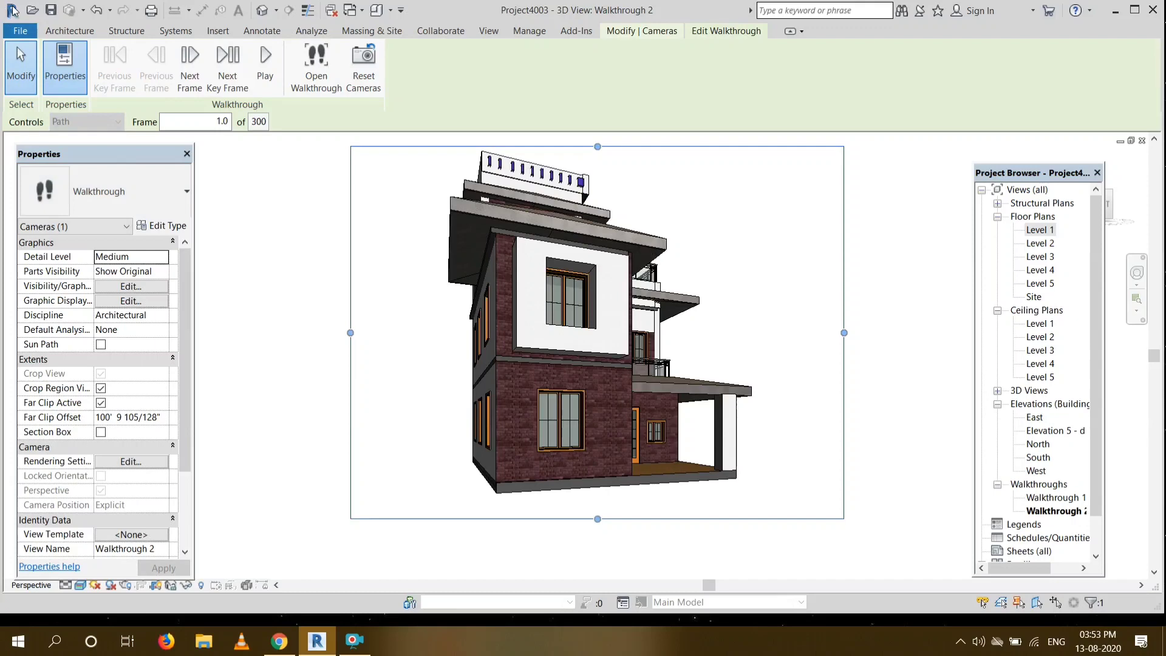
click(20, 31)
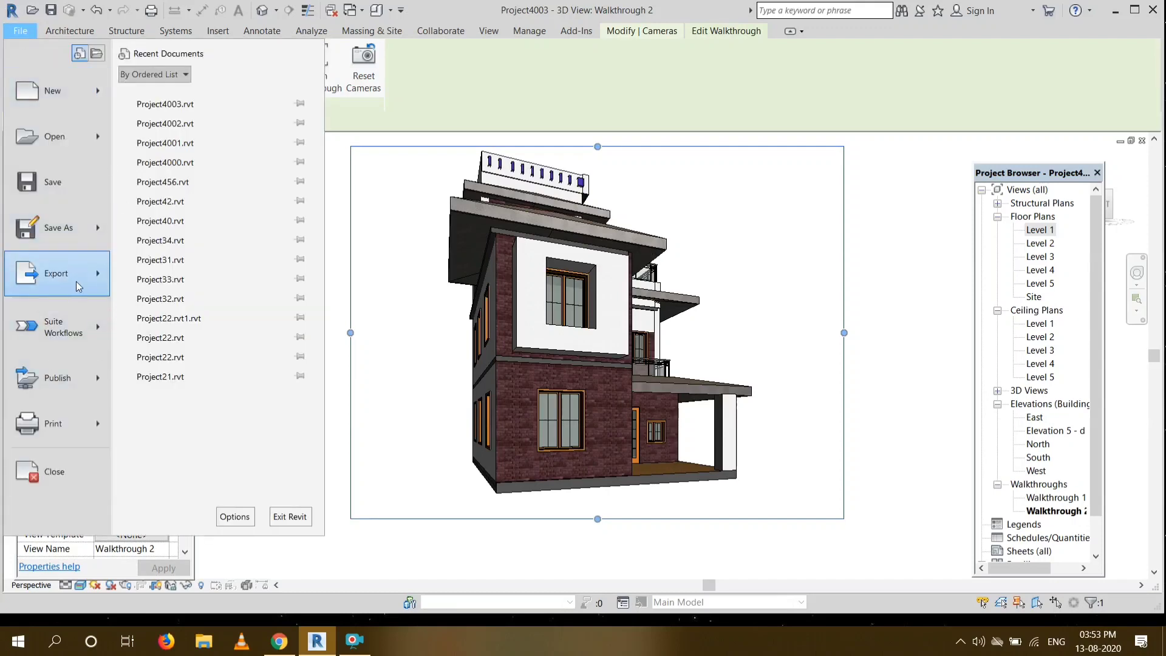
mouse_move(79, 286)
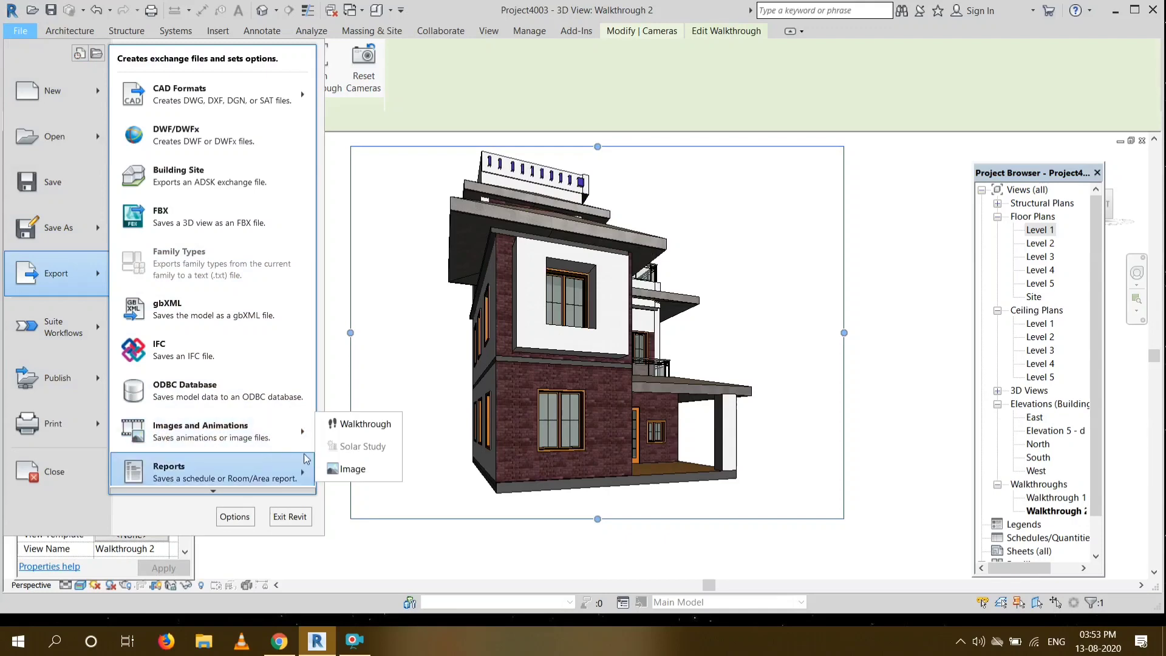
click(364, 424)
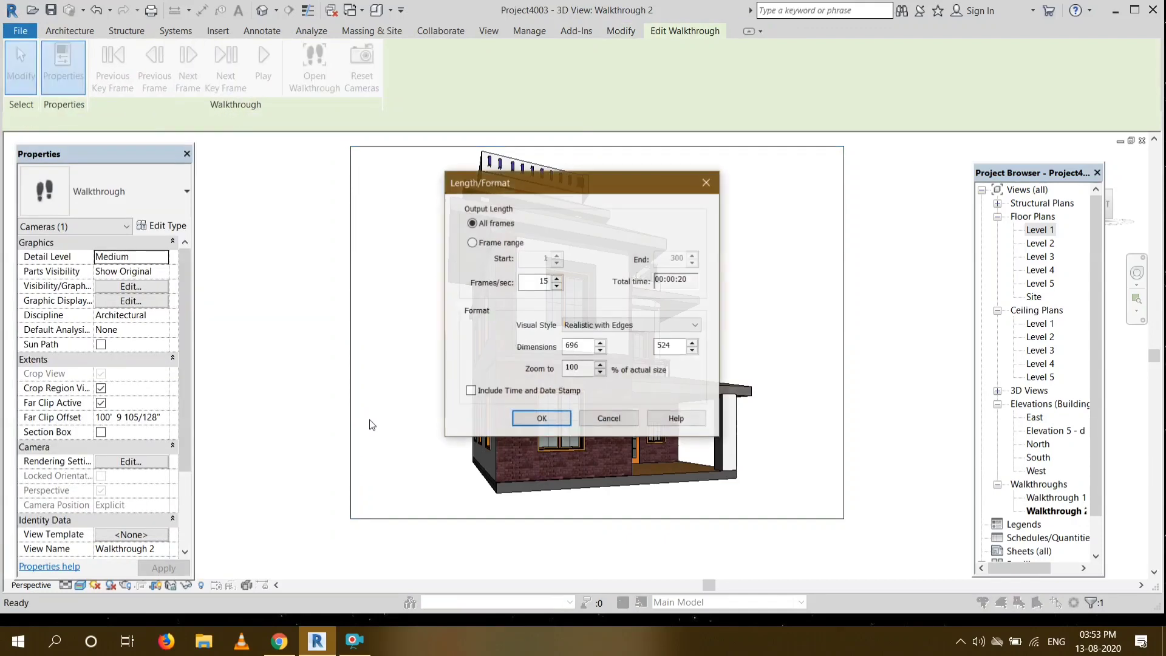
click(485, 243)
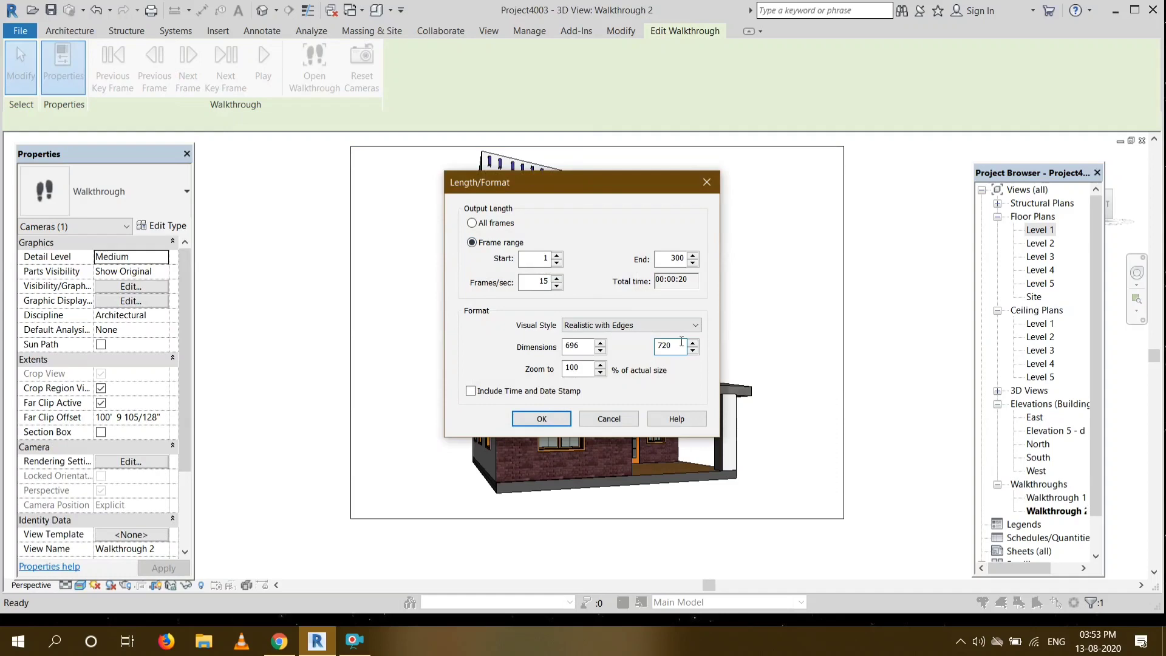
click(530, 417)
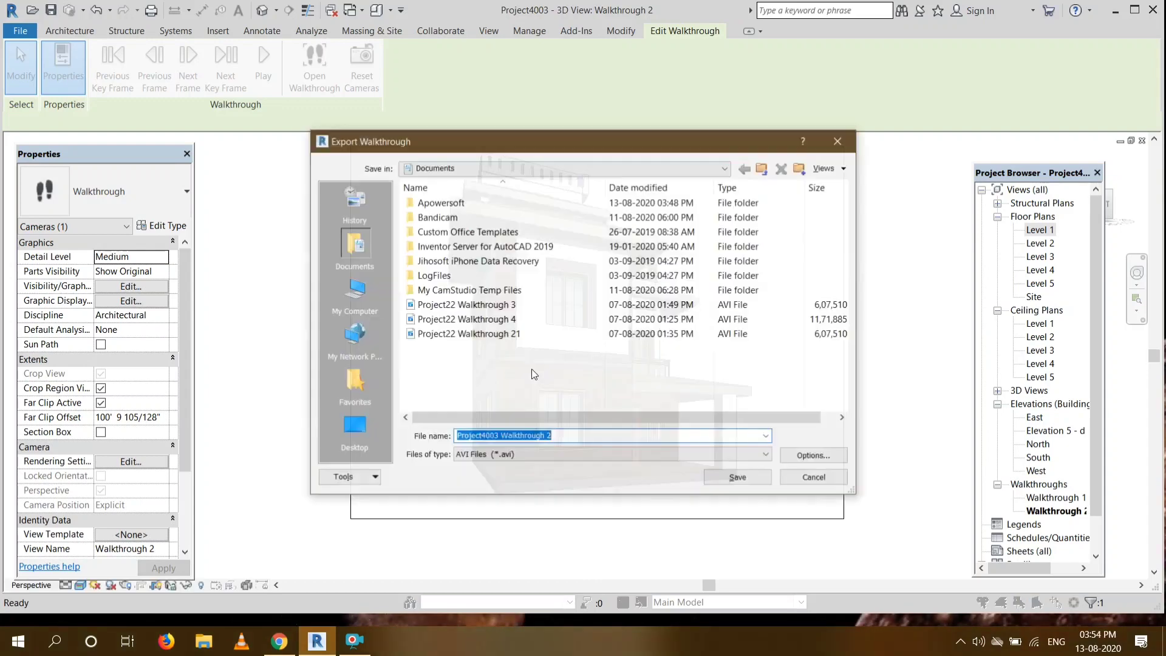
Export the walkthrough to Documents as the AVI file "Project4003 Walkthrough 01" with Full Frames (Uncompressed) compression.
click(563, 438)
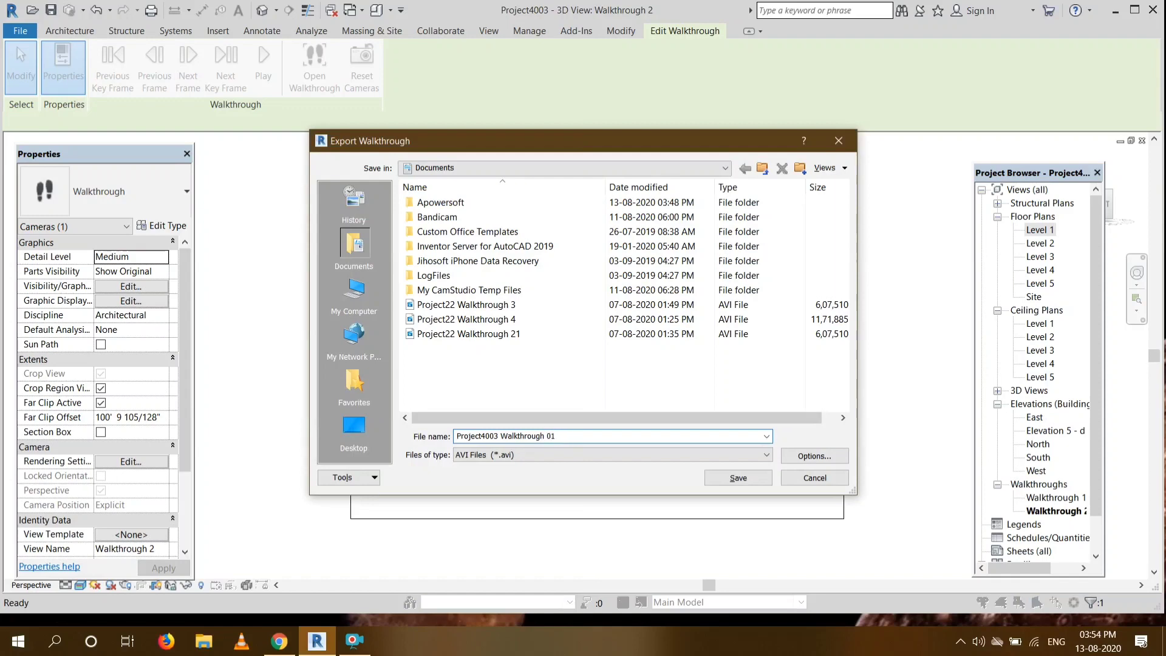
click(711, 476)
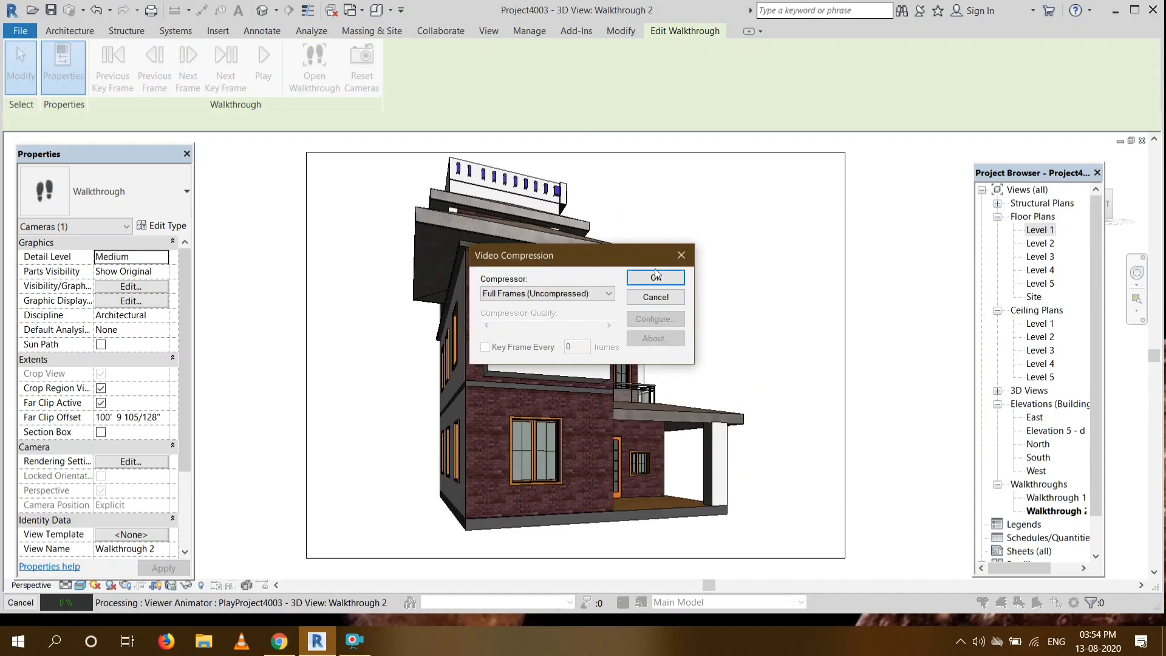
click(670, 283)
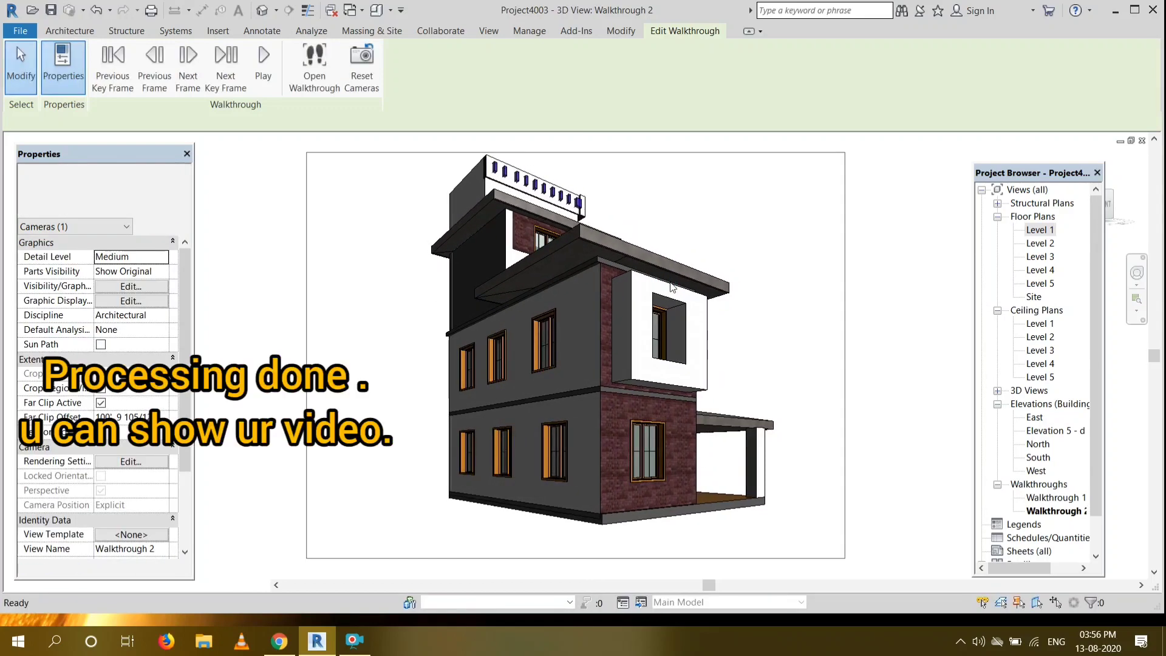
key(Escape)
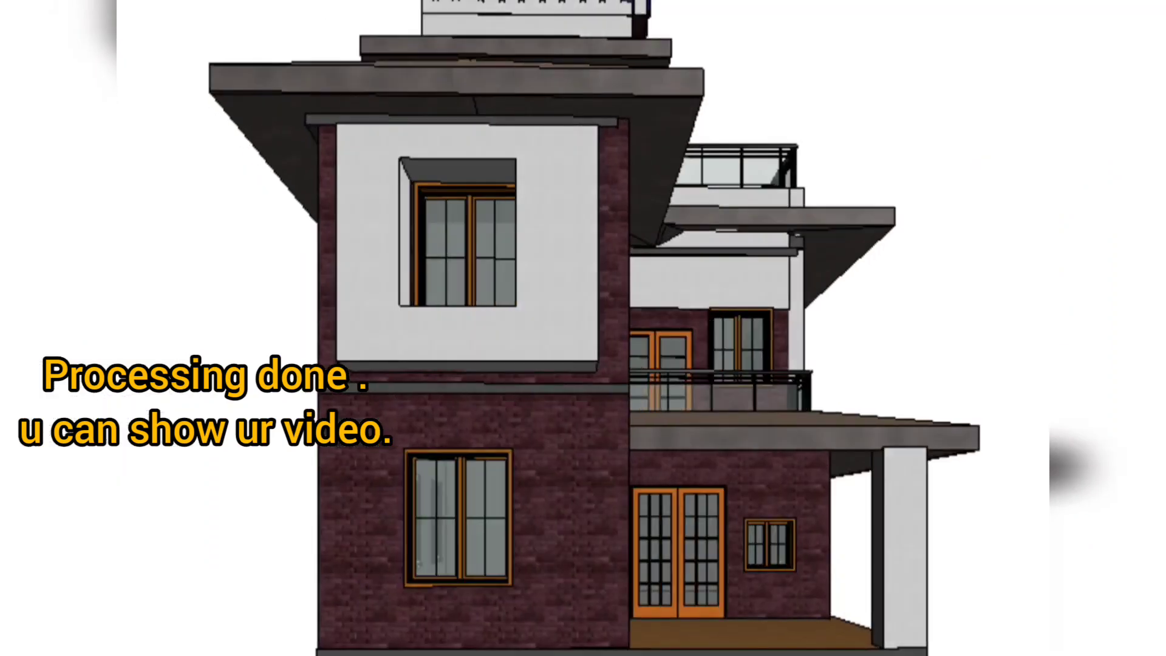